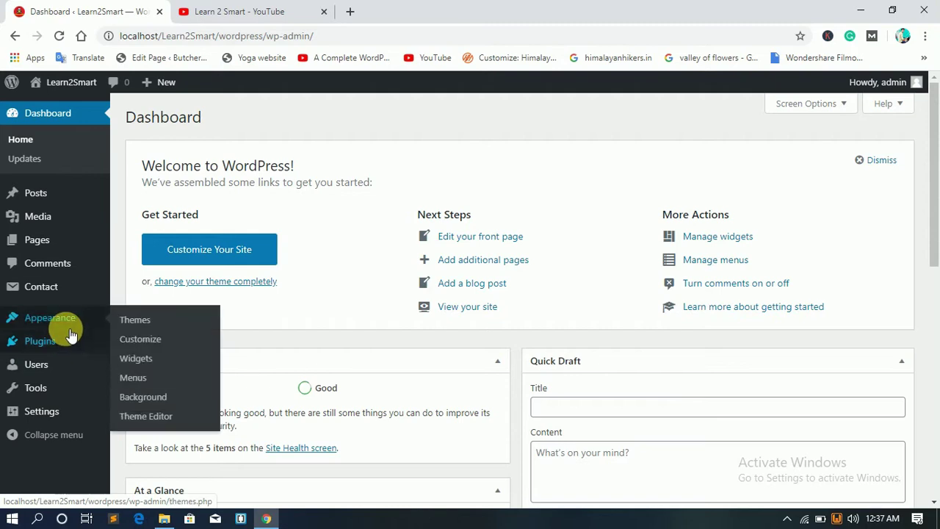
# Open the Themes page in a new tab and review the current theme's details.
pyautogui.rightClick(145, 323)
pyautogui.click(189, 332)
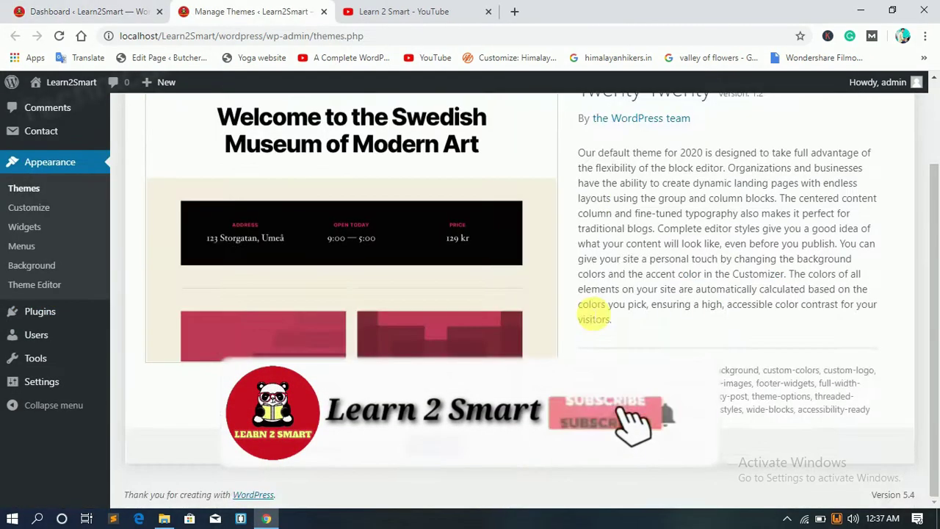
pyautogui.scroll(3, 593, 310)
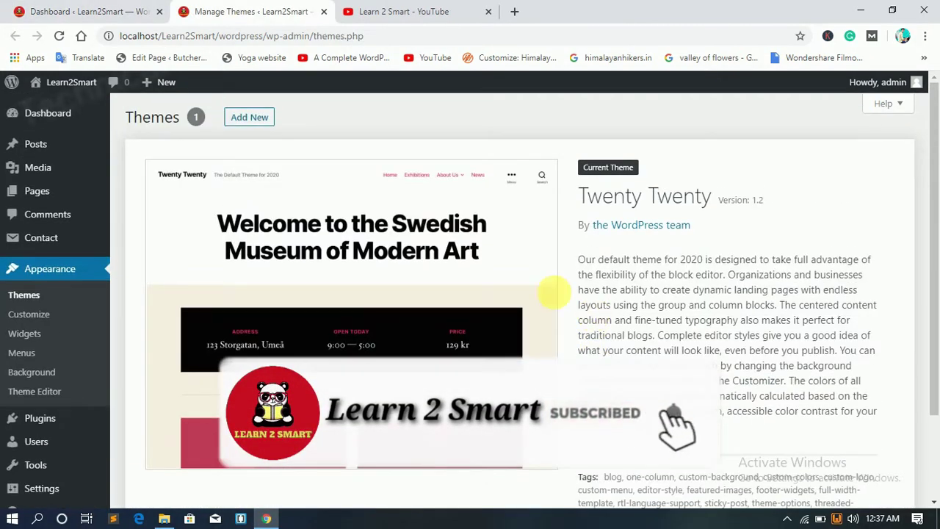
pyautogui.scroll(-2, 770, 143)
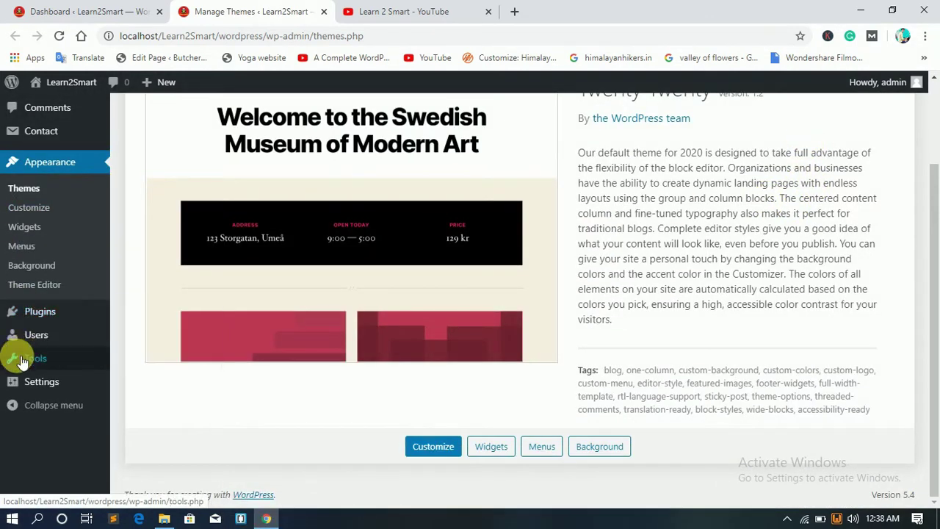
# Open the Installed Plugins page in a new tab and review the plugin list.
pyautogui.moveTo(95, 311)
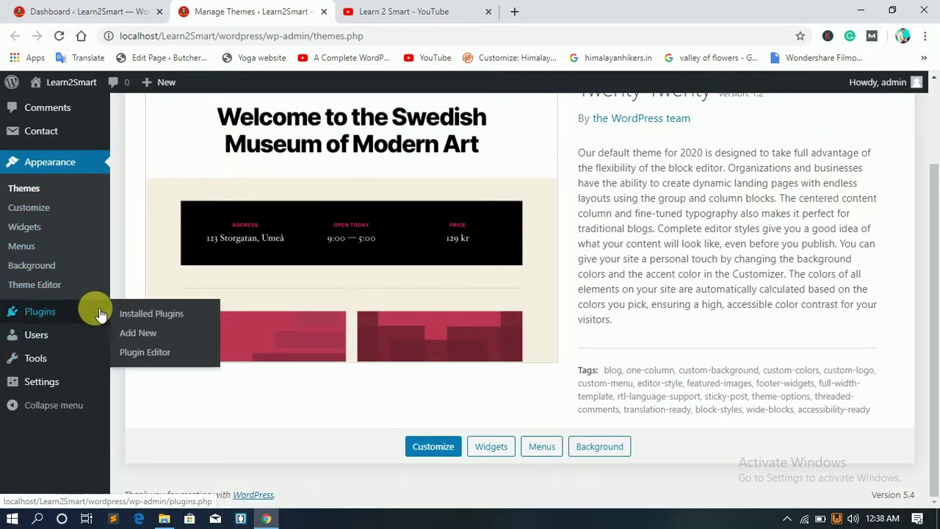
pyautogui.rightClick(146, 313)
pyautogui.click(199, 340)
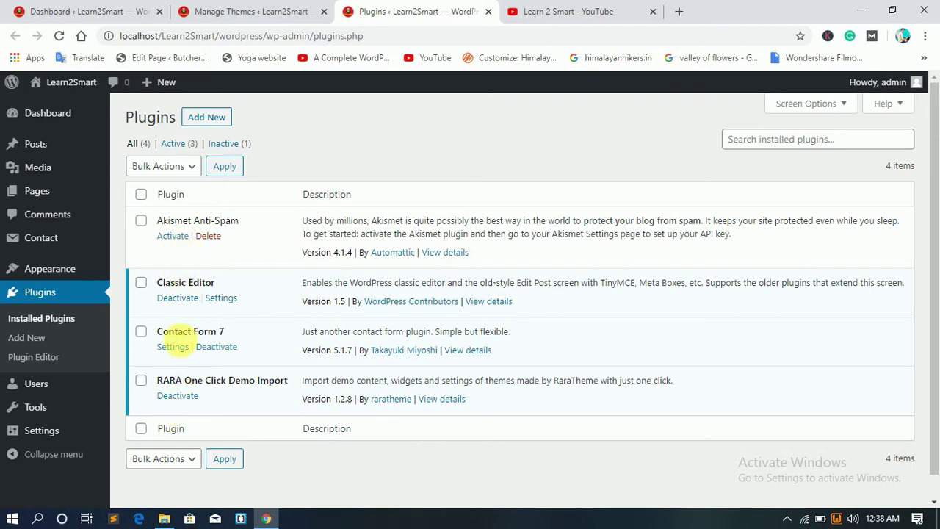
# Return to the Themes page, open the theme upload form and start choosing a theme file.
pyautogui.click(250, 11)
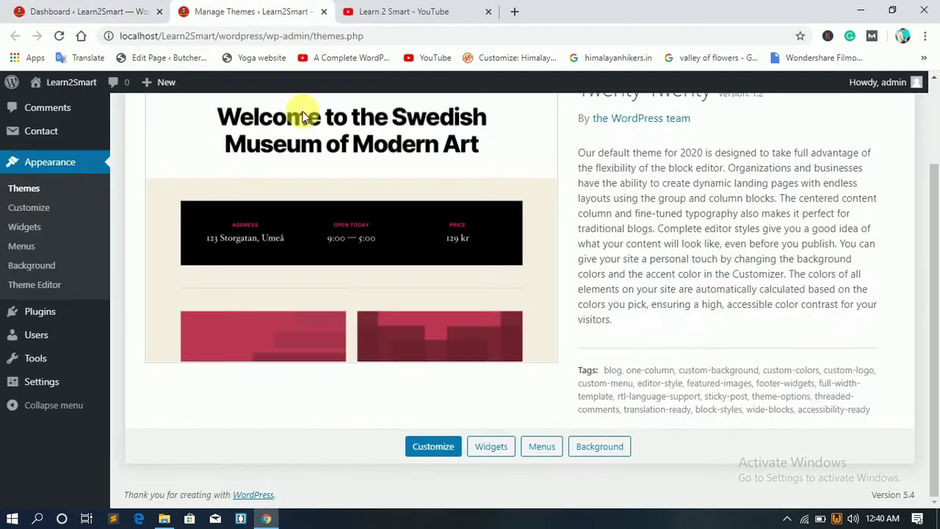
pyautogui.scroll(3, 301, 117)
pyautogui.click(266, 118)
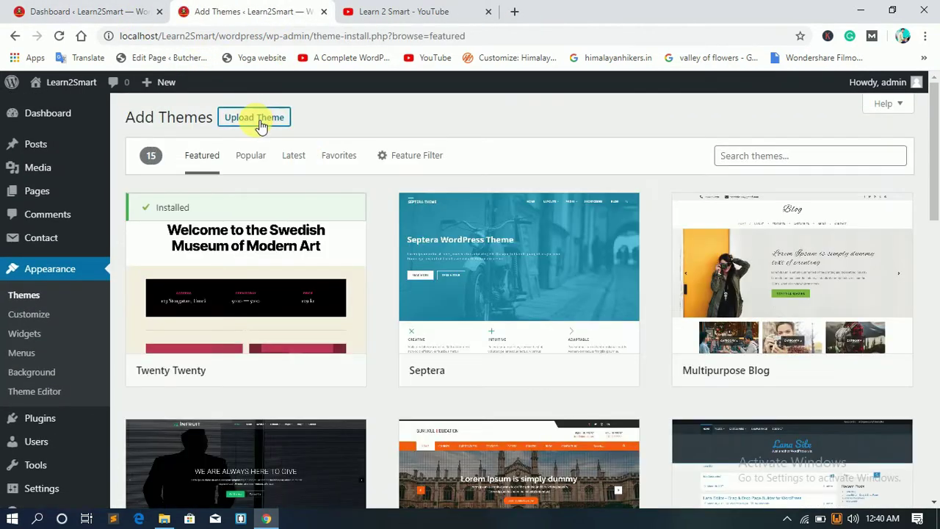
pyautogui.click(263, 124)
pyautogui.click(424, 243)
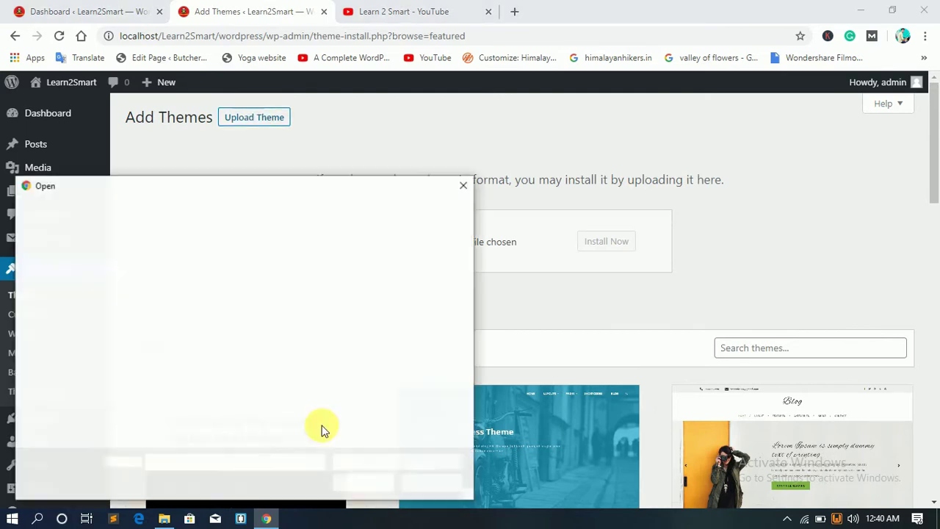
# Switch to File Explorer and locate the sparklink archive in New folder (3).
pyautogui.click(164, 518)
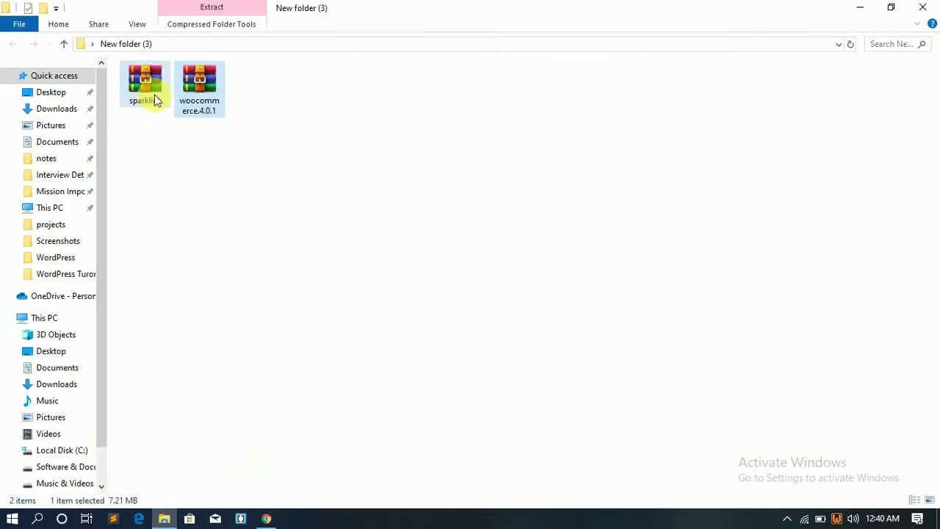
pyautogui.click(159, 178)
pyautogui.click(145, 83)
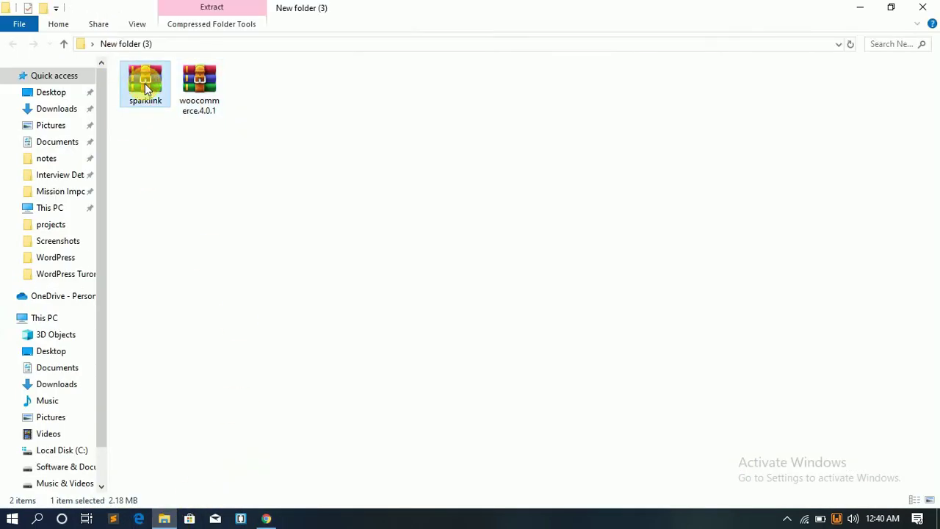
pyautogui.click(165, 518)
# Choose the sparklink archive from New folder (3) on the Desktop and try to install it as a theme.
pyautogui.write('New')
pyautogui.click(199, 429)
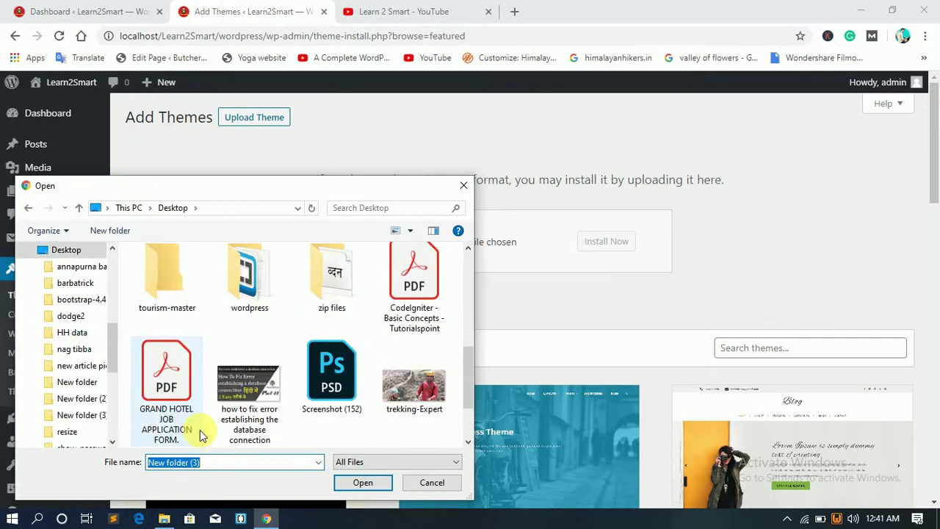
pyautogui.click(359, 484)
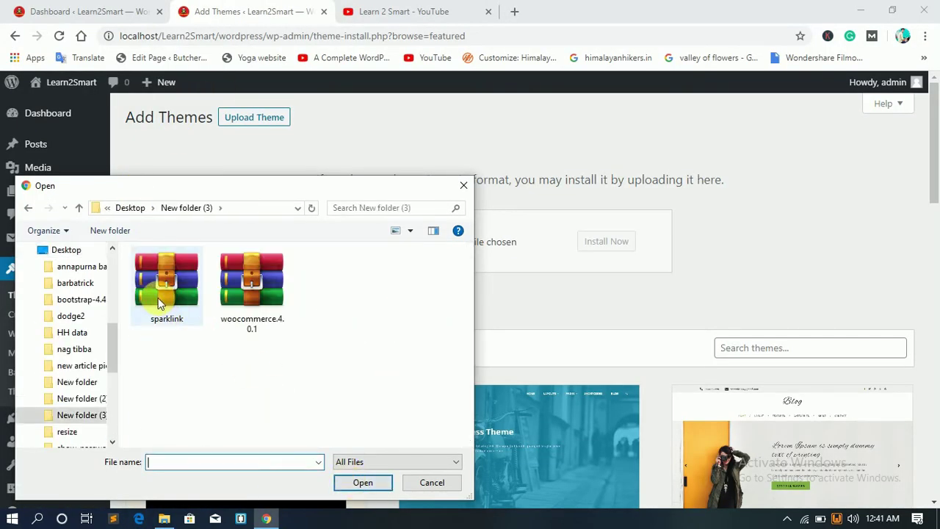
pyautogui.click(173, 287)
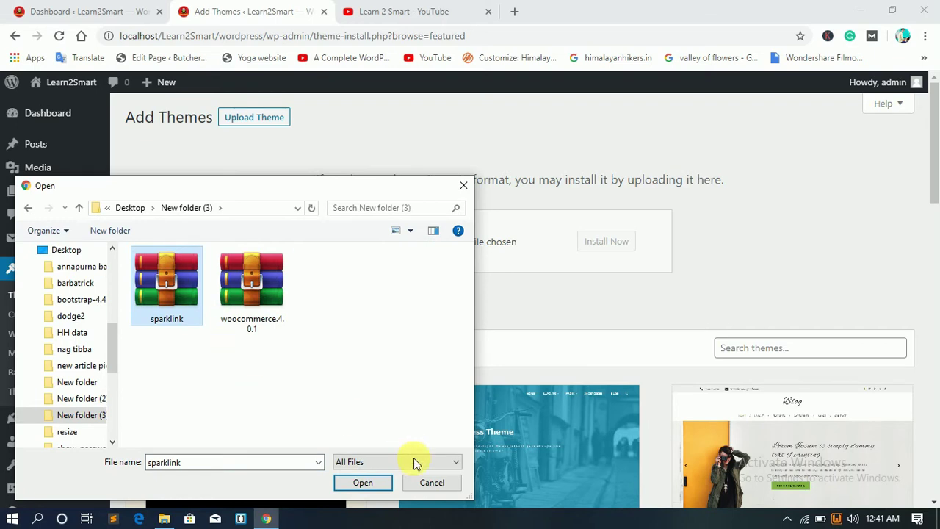
pyautogui.click(369, 490)
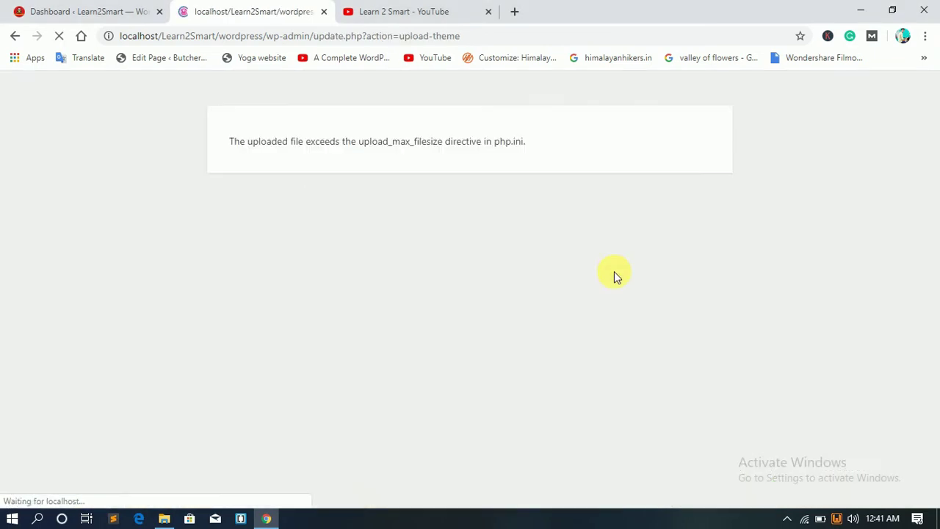
pyautogui.moveTo(529, 144); pyautogui.dragTo(137, 144)
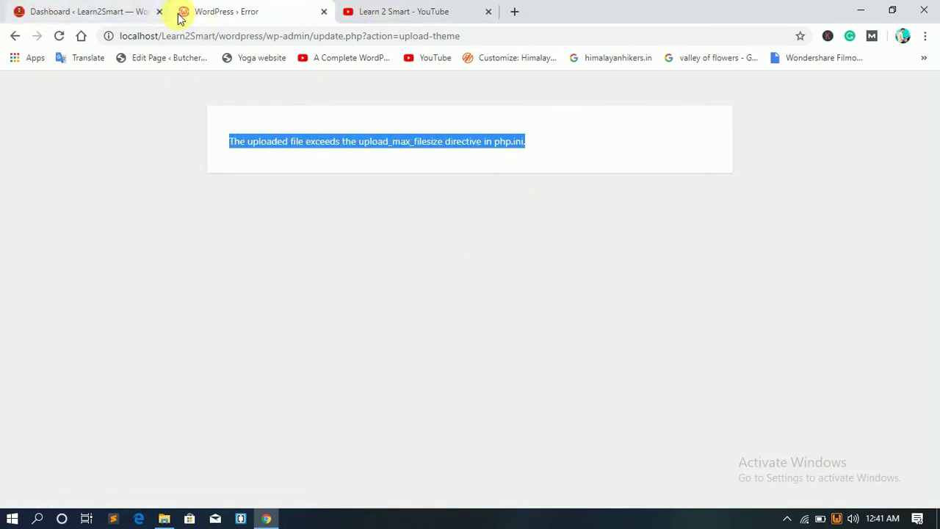
# From the dashboard, open the Installed Plugins page in a new tab and go to the plugin upload form.
pyautogui.click(59, 13)
pyautogui.moveTo(42, 342)
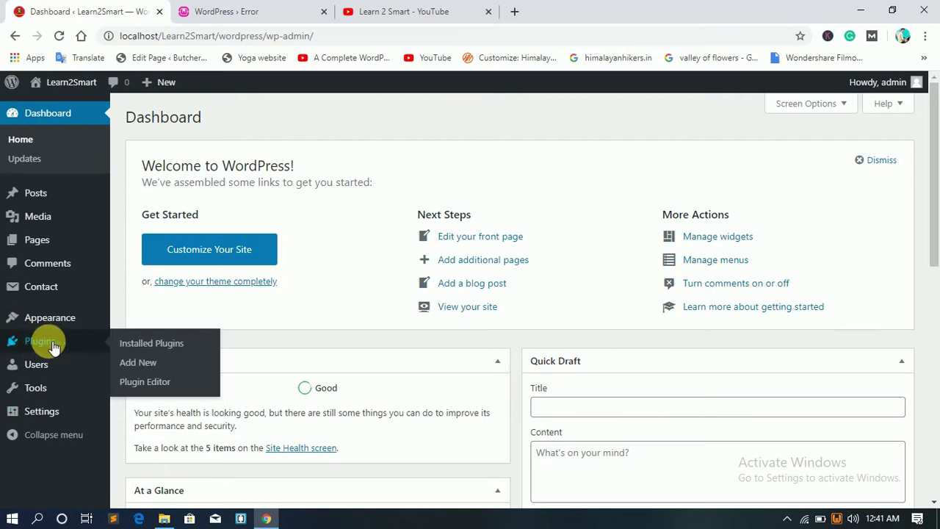
pyautogui.rightClick(158, 339)
pyautogui.click(194, 353)
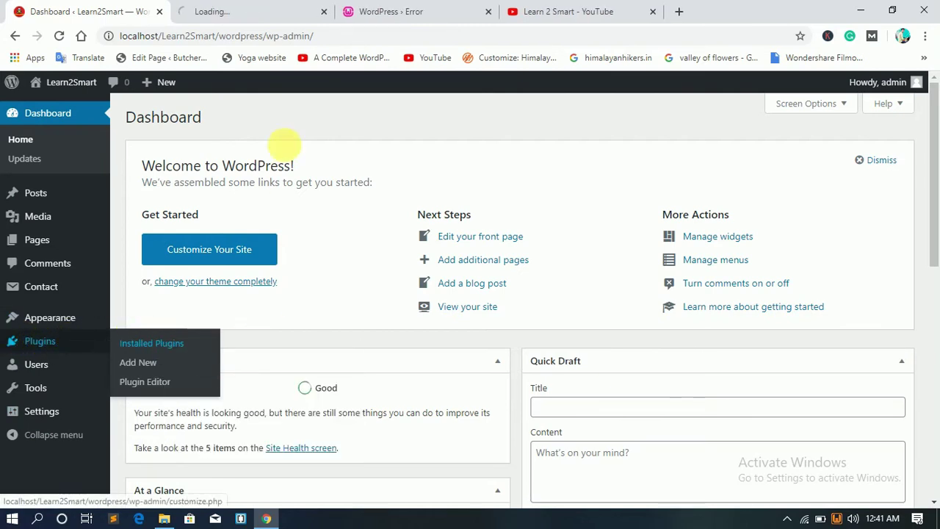
pyautogui.click(309, 15)
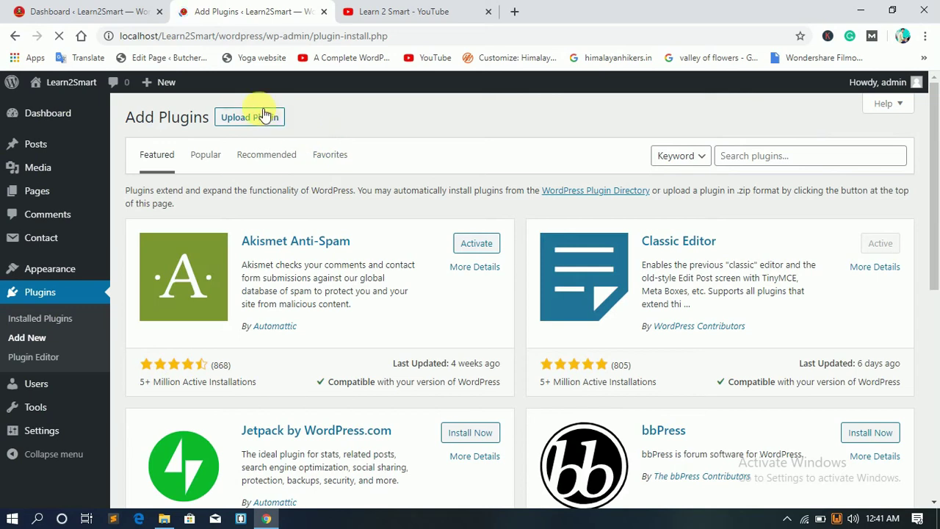
pyautogui.click(265, 116)
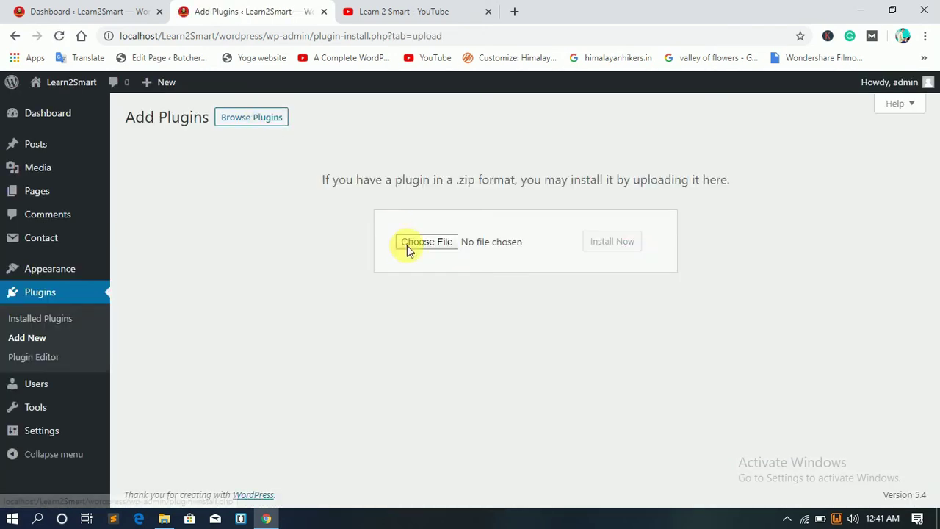
# Choose the woocommerce.4.0.1 archive, try to install it as a plugin, and highlight the resulting message.
pyautogui.click(423, 248)
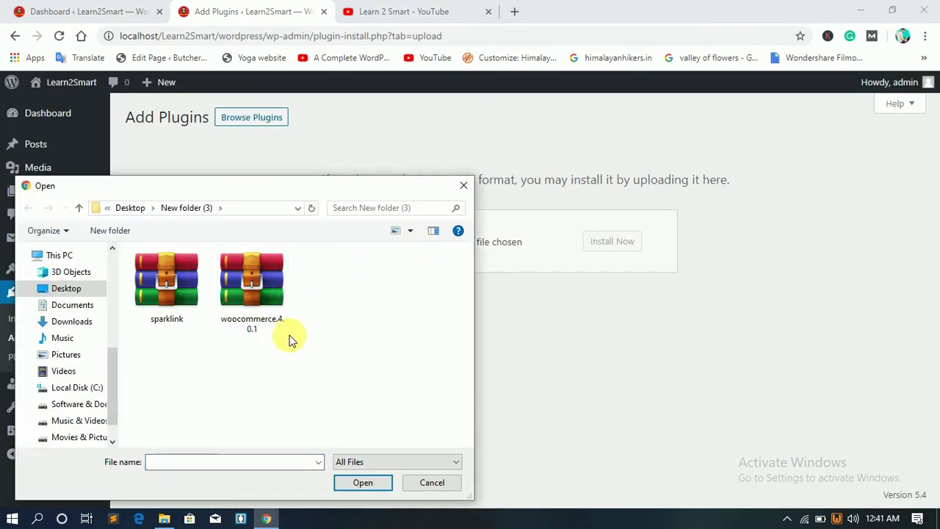
pyautogui.doubleClick(247, 271)
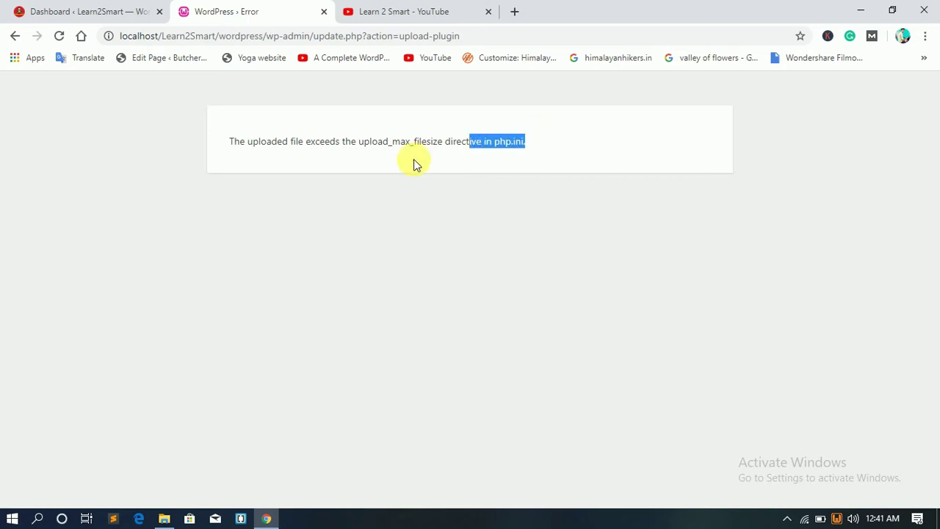
pyautogui.moveTo(415, 163); pyautogui.dragTo(221, 169)
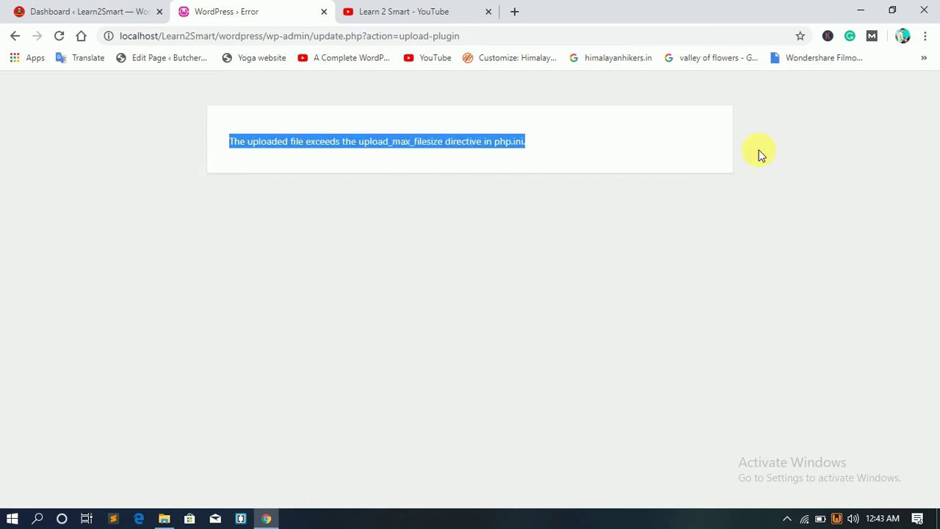
pyautogui.click(494, 299)
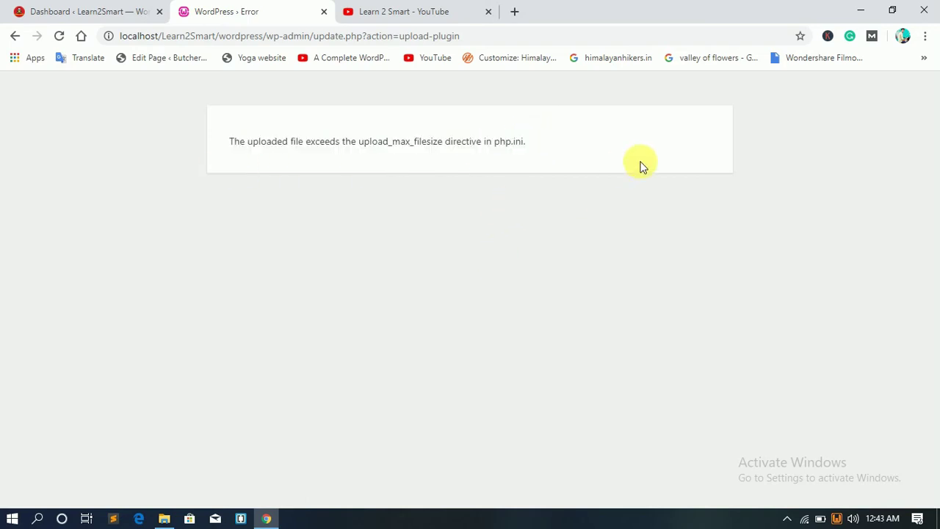
pyautogui.moveTo(556, 140); pyautogui.dragTo(257, 143)
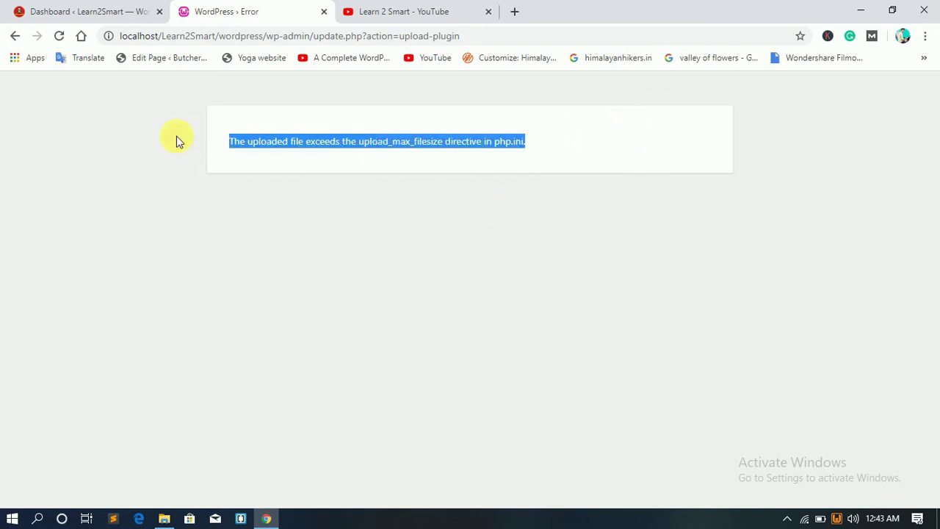
# Close the plugin upload error page and return to the WordPress dashboard.
pyautogui.click(324, 13)
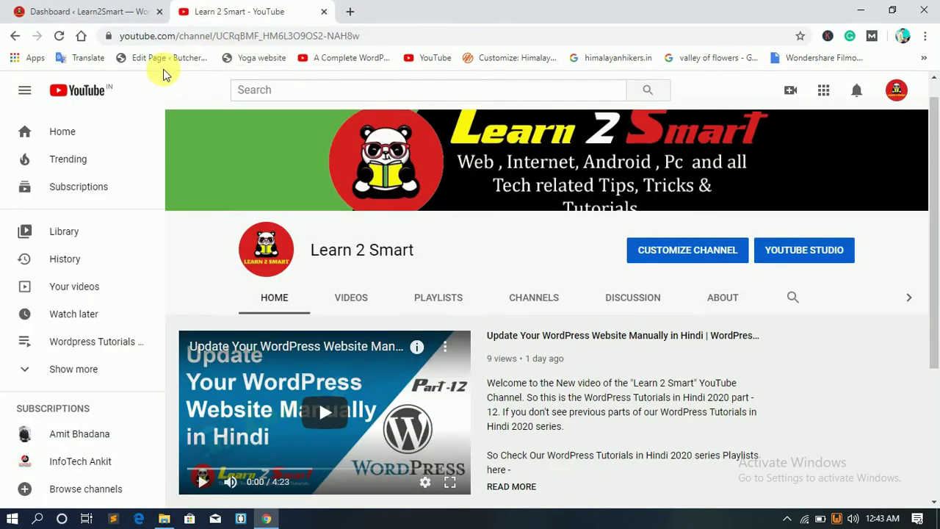
pyautogui.click(84, 11)
pyautogui.scroll(-2, 288, 291)
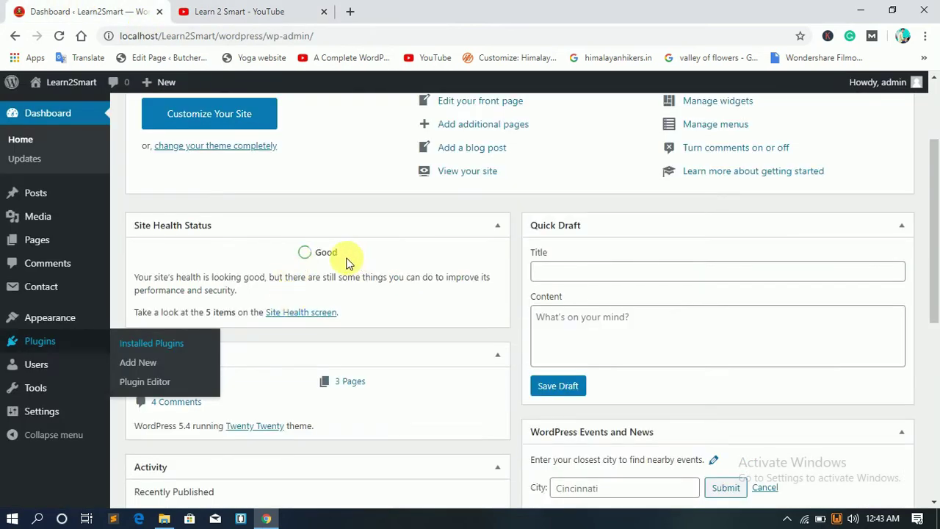
# Switch to File Explorer and cut the sparklink and woocommerce.4.0.1 archives from New folder (3).
pyautogui.click(164, 518)
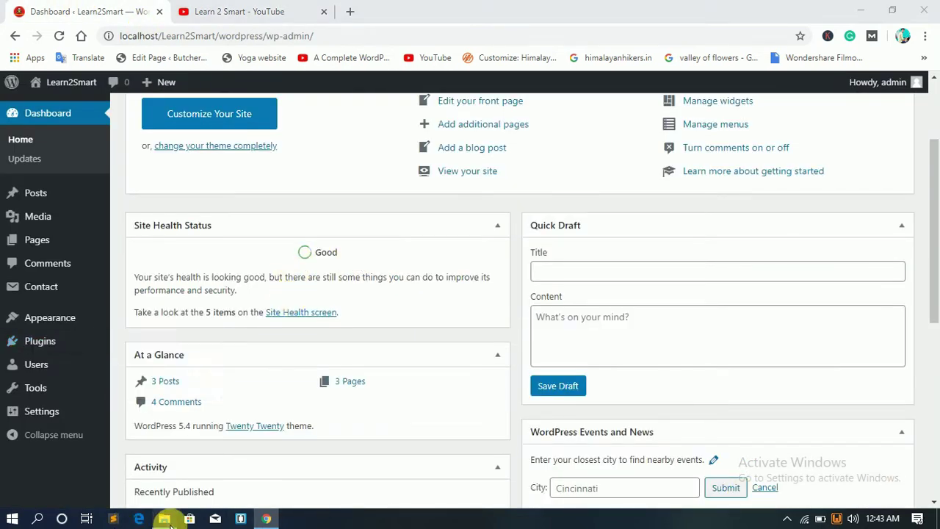
pyautogui.moveTo(245, 125); pyautogui.dragTo(157, 78)
pyautogui.hotkey('ctrl', 'x')
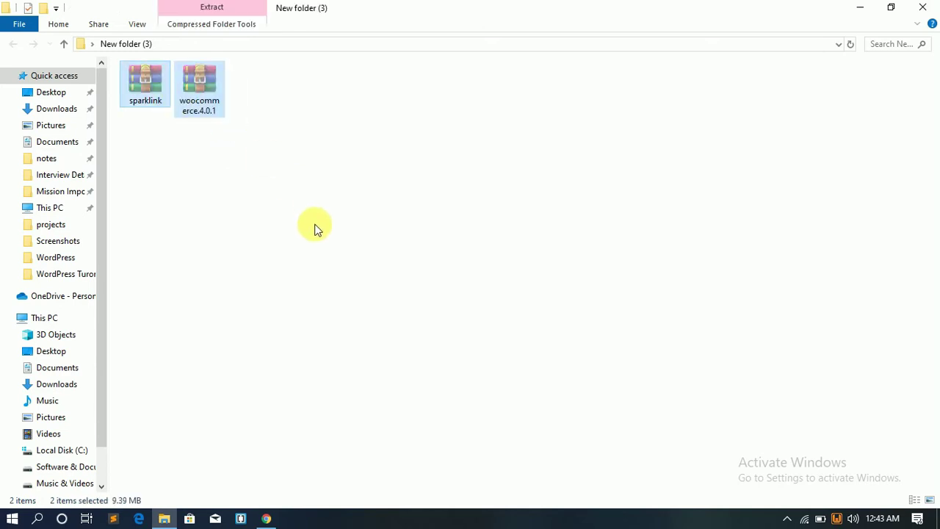
# Open the site's wp-content folder at C:\wamp64\www\Learn2Smart\wordpress\wp-content in File Explorer.
pyautogui.click(164, 518)
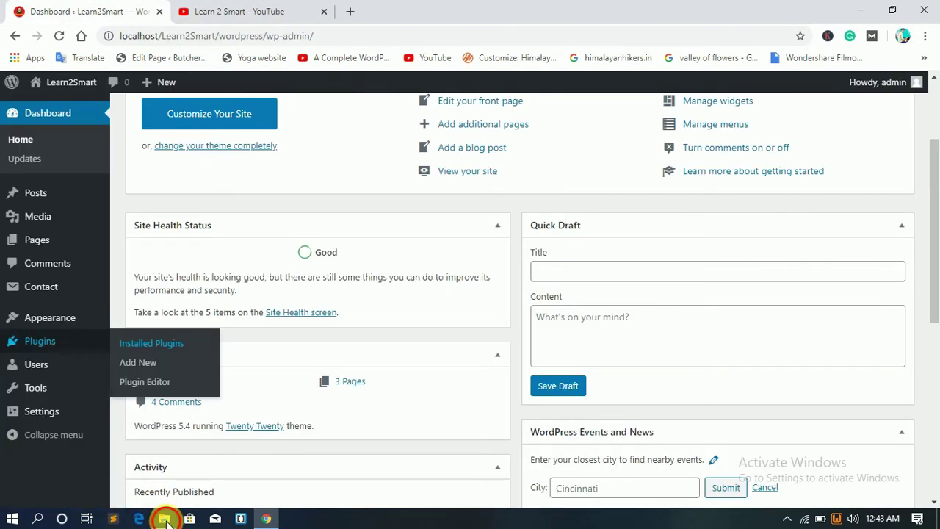
pyautogui.click(165, 518)
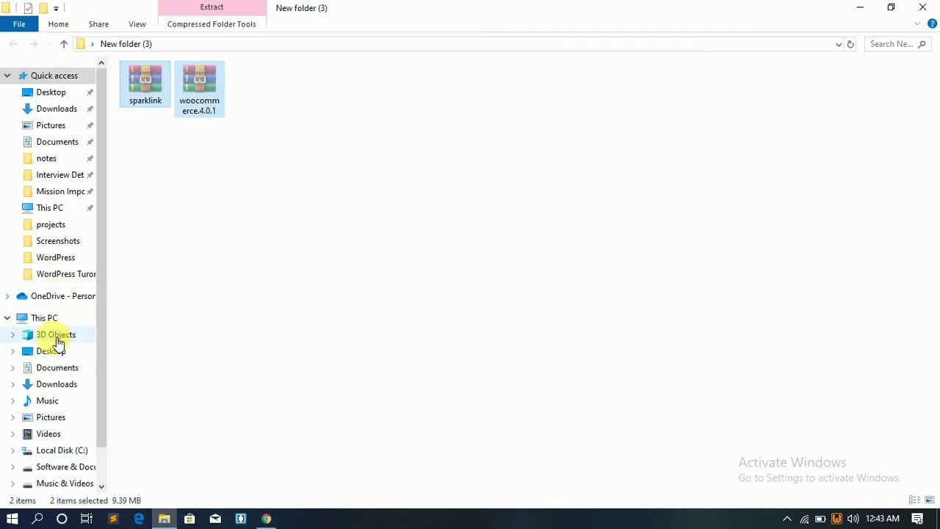
pyautogui.click(47, 317)
pyautogui.doubleClick(184, 183)
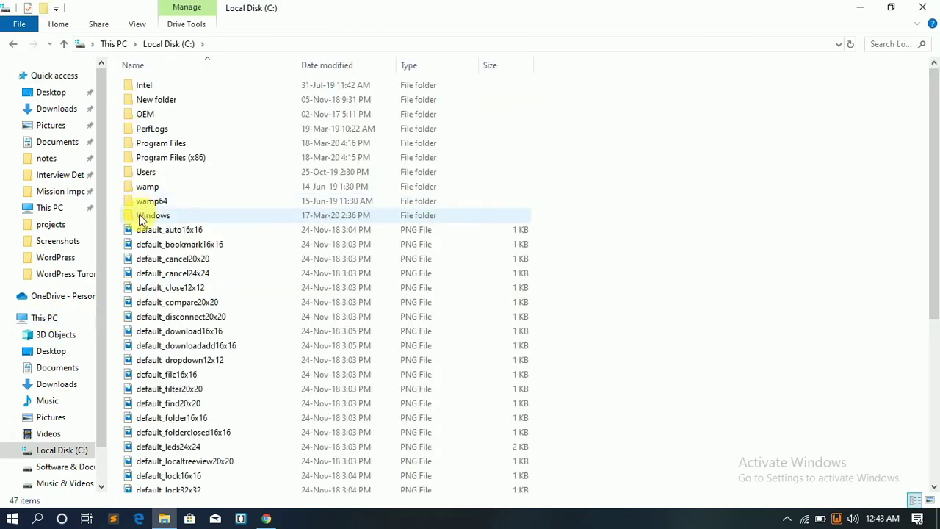
pyautogui.click(147, 204)
pyautogui.doubleClick(147, 204)
pyautogui.click(147, 201)
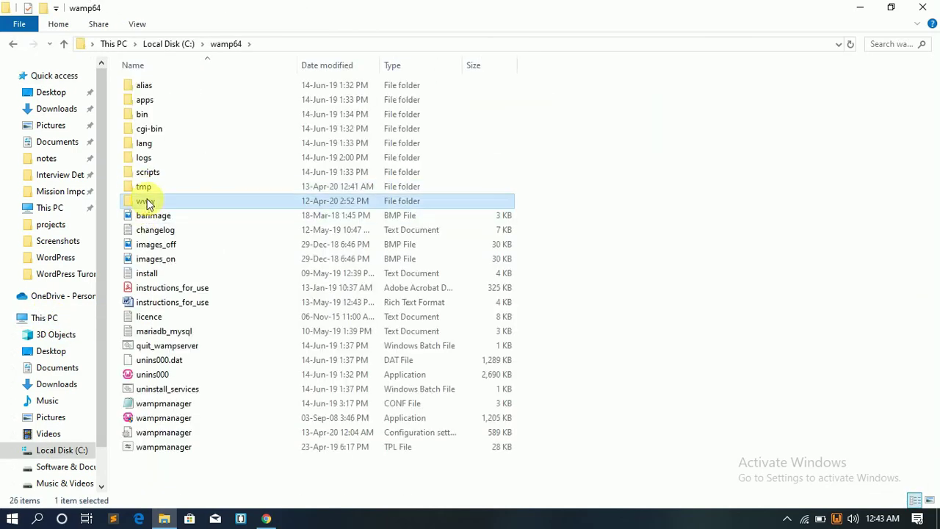
pyautogui.doubleClick(147, 201)
pyautogui.doubleClick(154, 150)
pyautogui.doubleClick(150, 100)
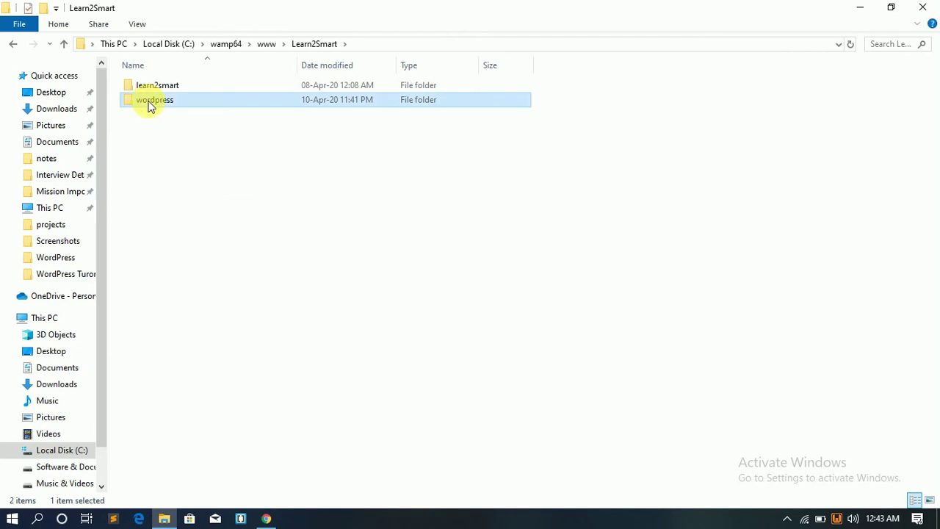
pyautogui.click(163, 102)
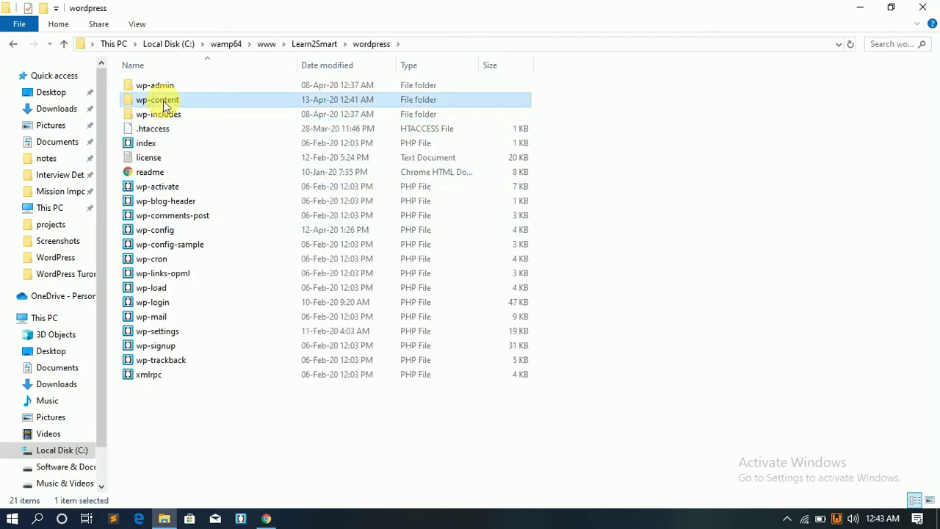
pyautogui.doubleClick(163, 102)
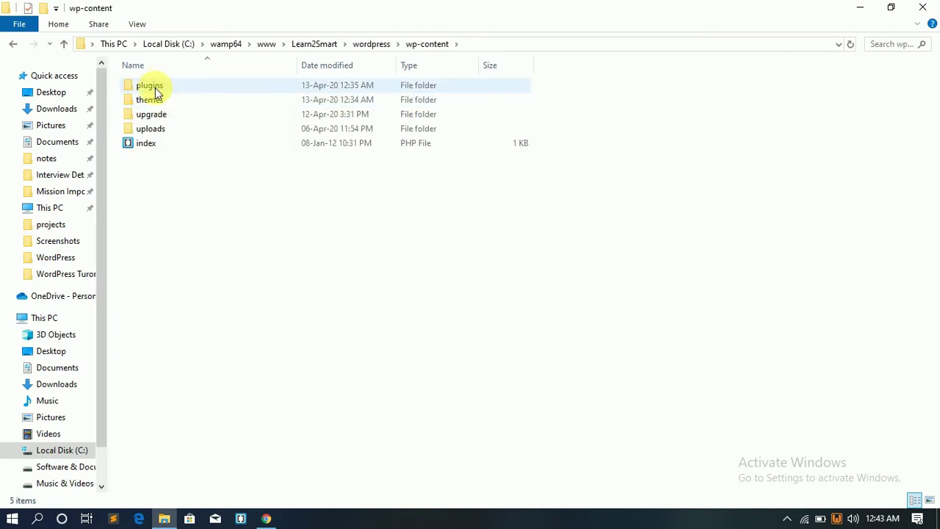
# Paste the cut sparklink and woocommerce.4.0.1 archives into the wp-content themes folder.
pyautogui.doubleClick(160, 100)
pyautogui.hotkey('ctrl', 'v')
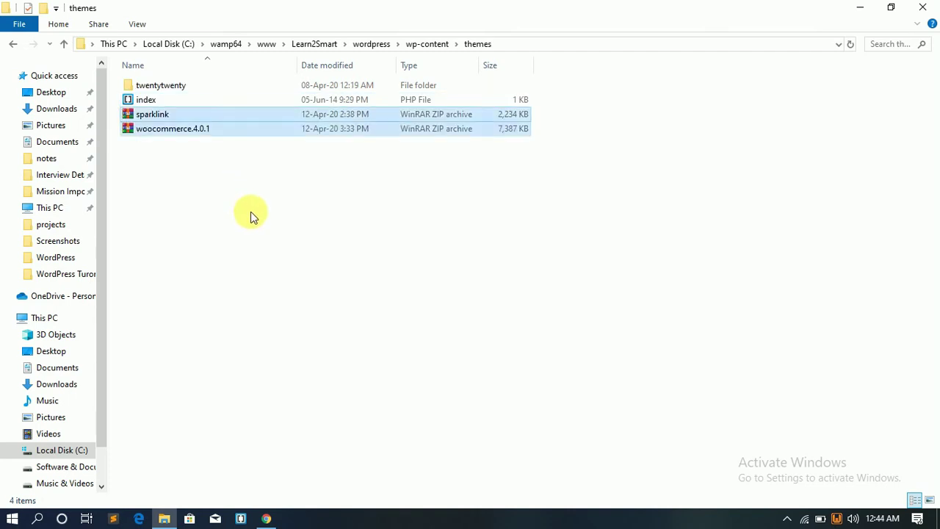
pyautogui.click(187, 158)
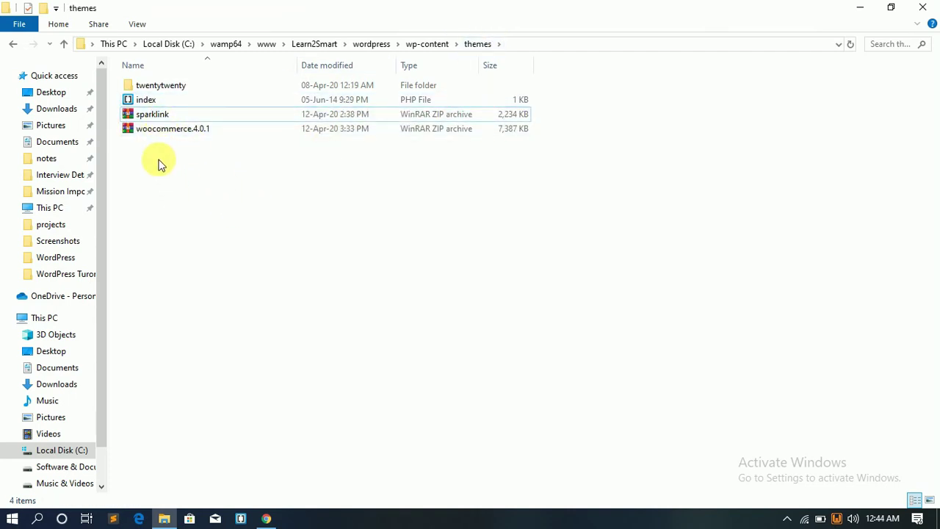
# Move the woocommerce.4.0.1 archive from the themes folder to the wp-content plugins folder.
pyautogui.click(155, 131)
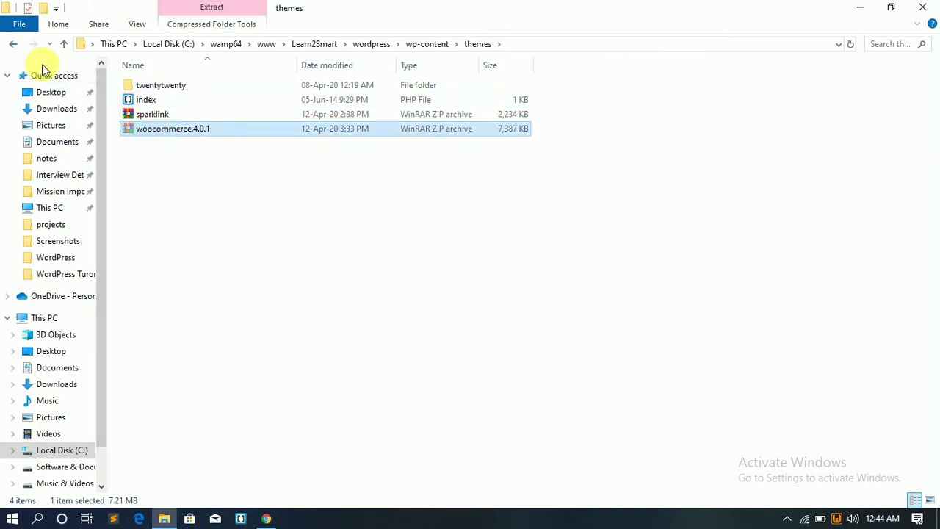
pyautogui.click(64, 43)
pyautogui.doubleClick(153, 86)
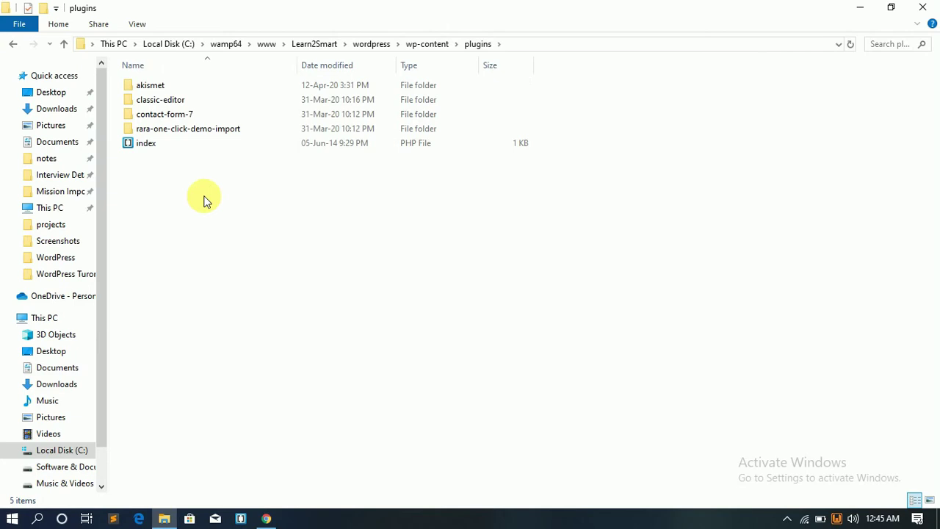
pyautogui.hotkey('ctrl', 'v')
pyautogui.click(209, 235)
# Extract the woocommerce.4.0.1 archive directly into the plugins folder.
pyautogui.click(172, 162)
pyautogui.rightClick(171, 162)
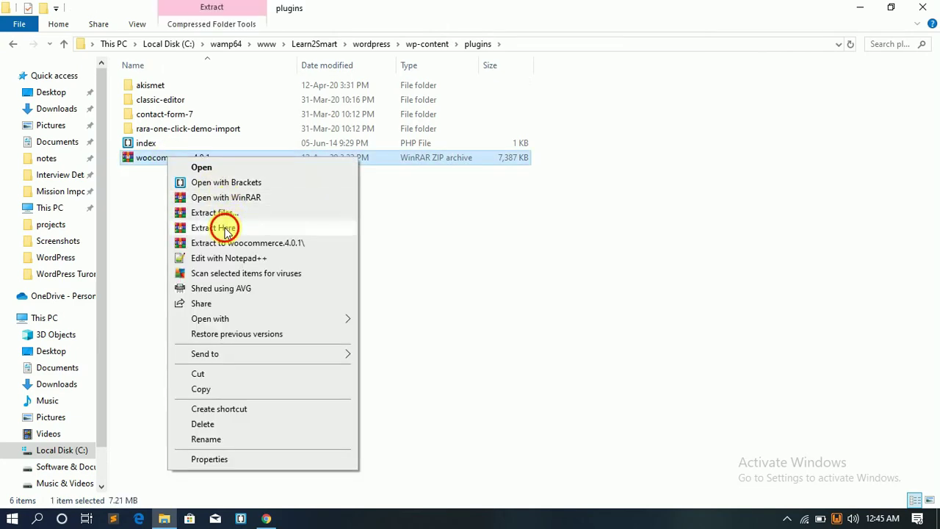
pyautogui.click(225, 226)
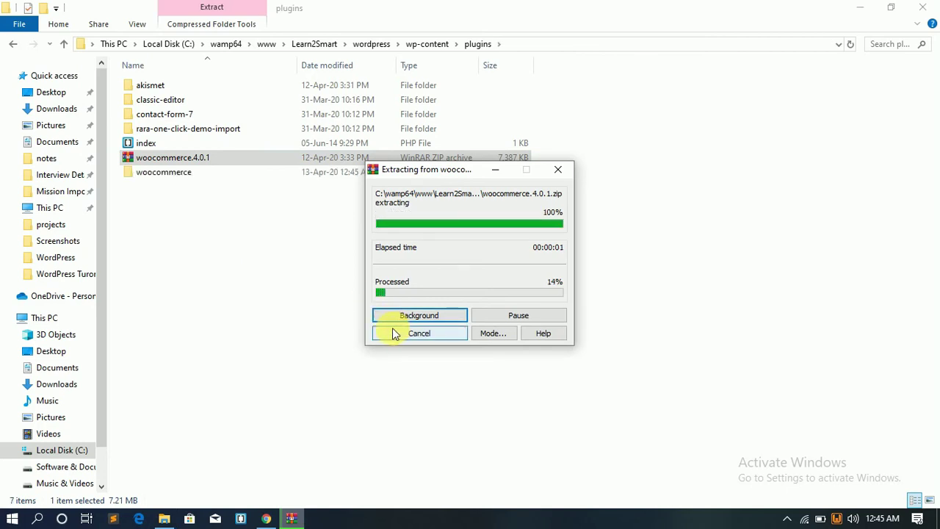
# Open the themes folder in wp-content and extract the sparklink archive directly there.
pyautogui.click(12, 44)
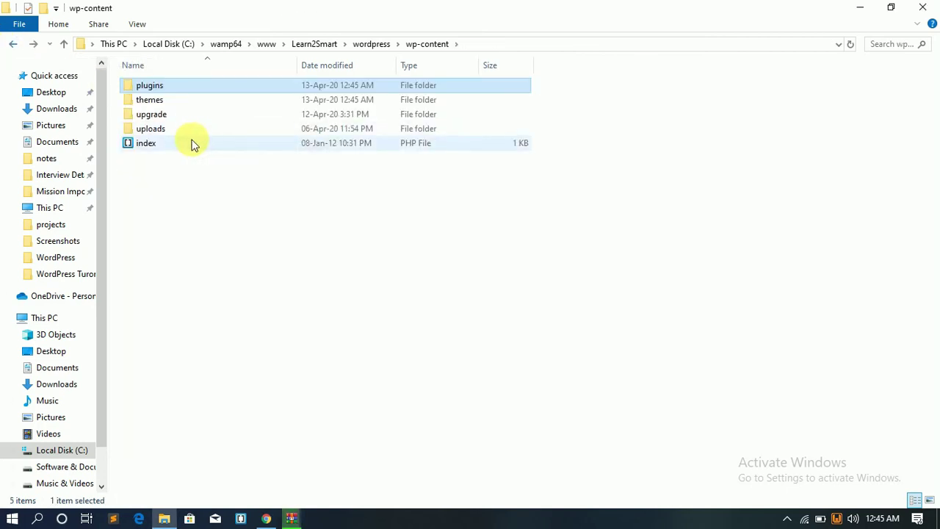
pyautogui.doubleClick(144, 99)
pyautogui.click(156, 118)
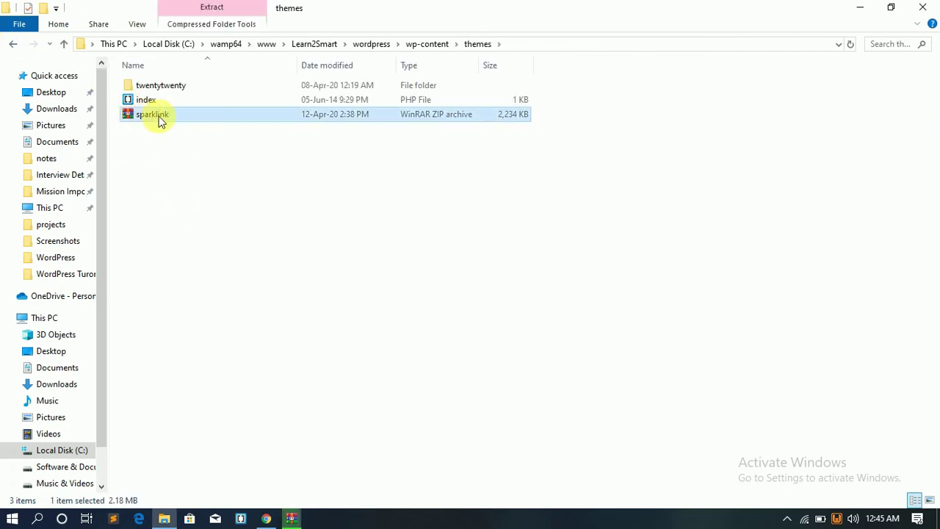
pyautogui.rightClick(150, 119)
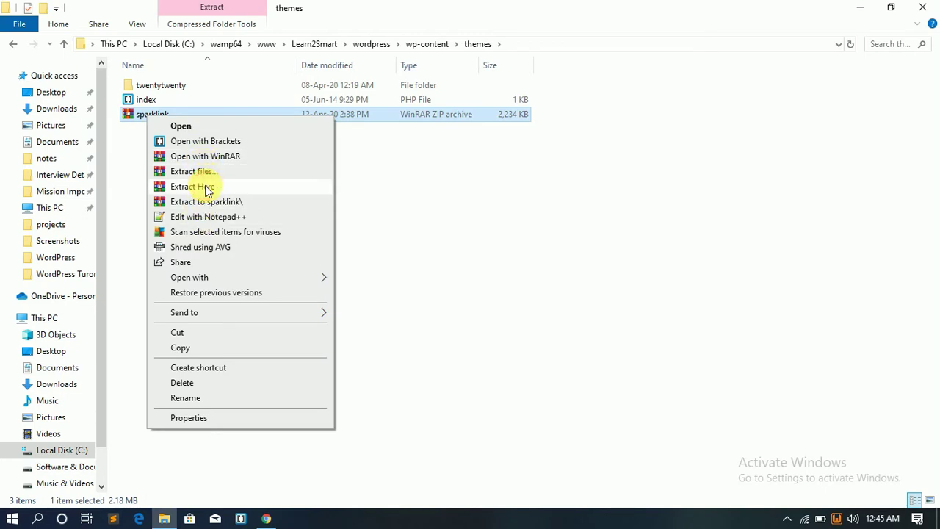
pyautogui.click(205, 186)
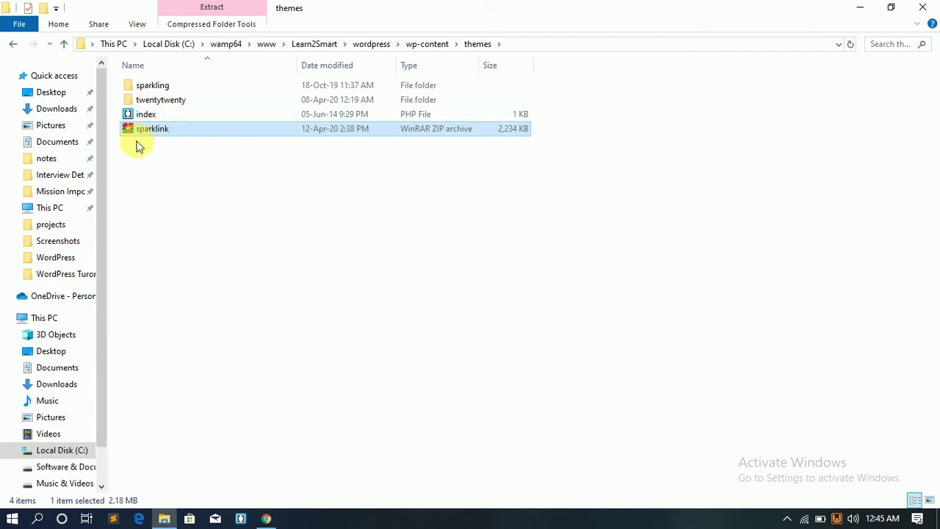
# Delete the sparklink ZIP archive from the themes folder, keeping the extracted theme folder.
pyautogui.click(275, 241)
pyautogui.click(152, 134)
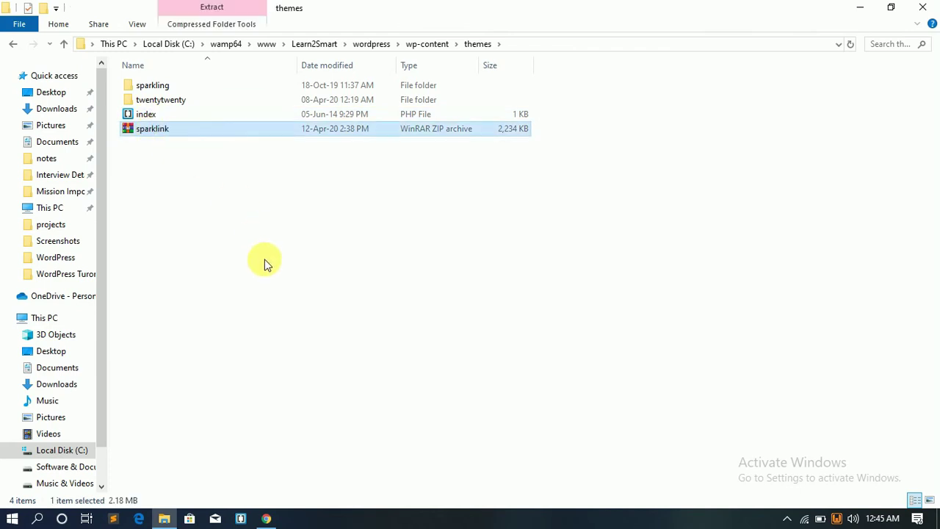
pyautogui.press('Delete')
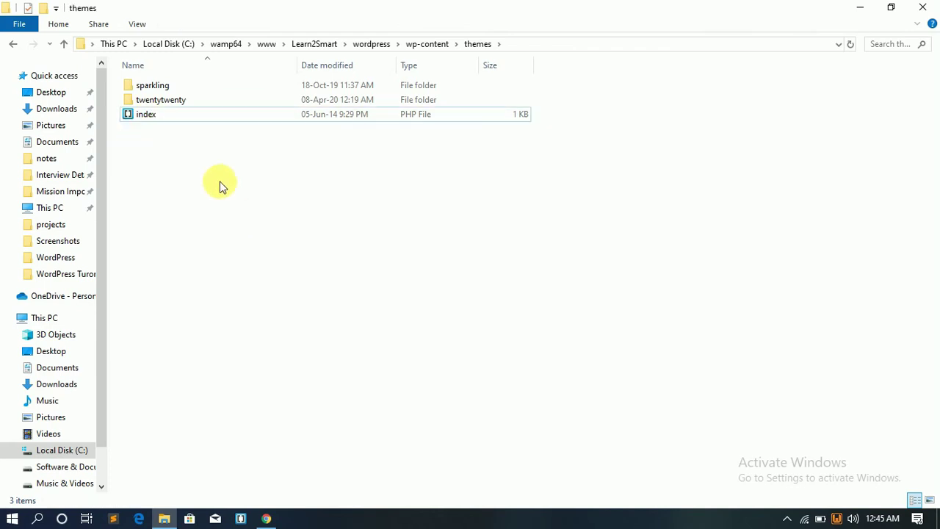
# Go to the wp-content plugins folder and delete the woocommerce.4.0.1 ZIP archive.
pyautogui.click(16, 46)
pyautogui.click(16, 45)
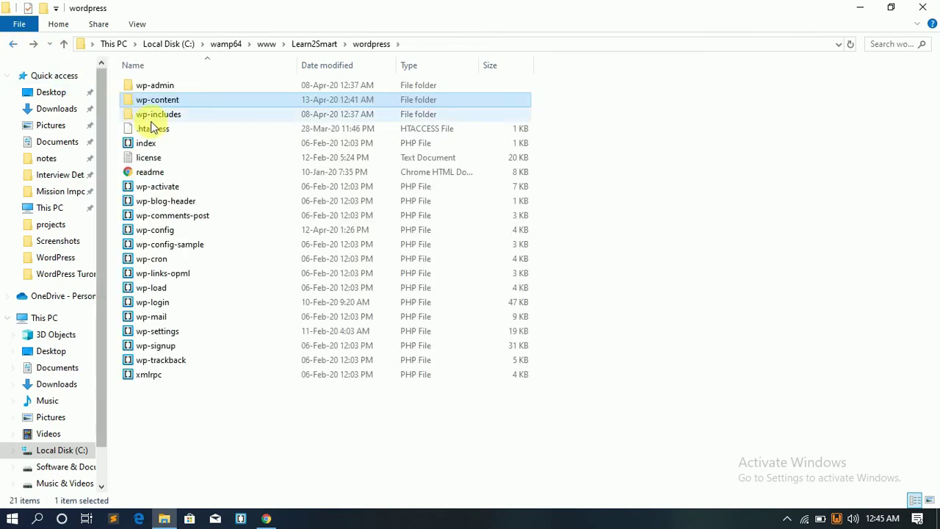
pyautogui.doubleClick(136, 100)
pyautogui.doubleClick(143, 86)
pyautogui.click(164, 174)
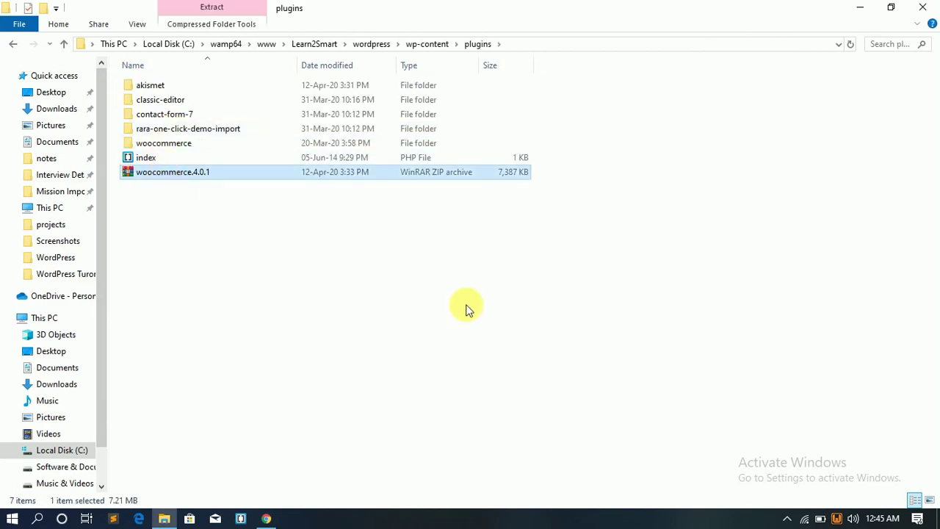
pyautogui.press('Delete')
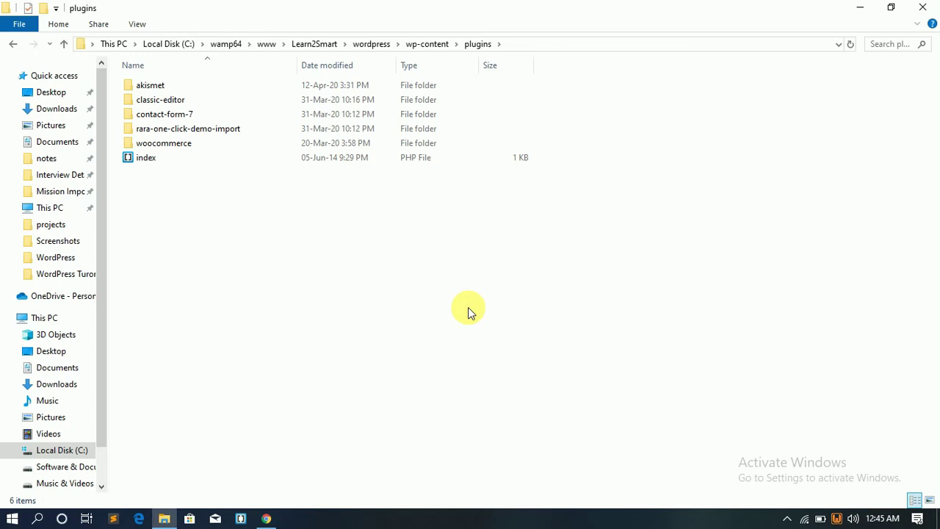
# Switch to Chrome, reload the WordPress dashboard, and open the Appearance themes page in a new tab.
pyautogui.hotkey('alt', 'Tab')
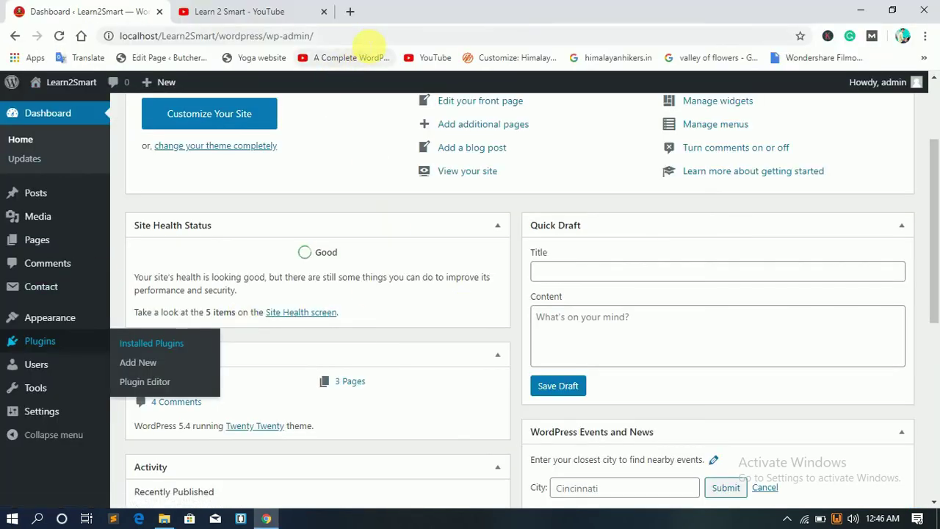
pyautogui.click(367, 35)
pyautogui.press('Return')
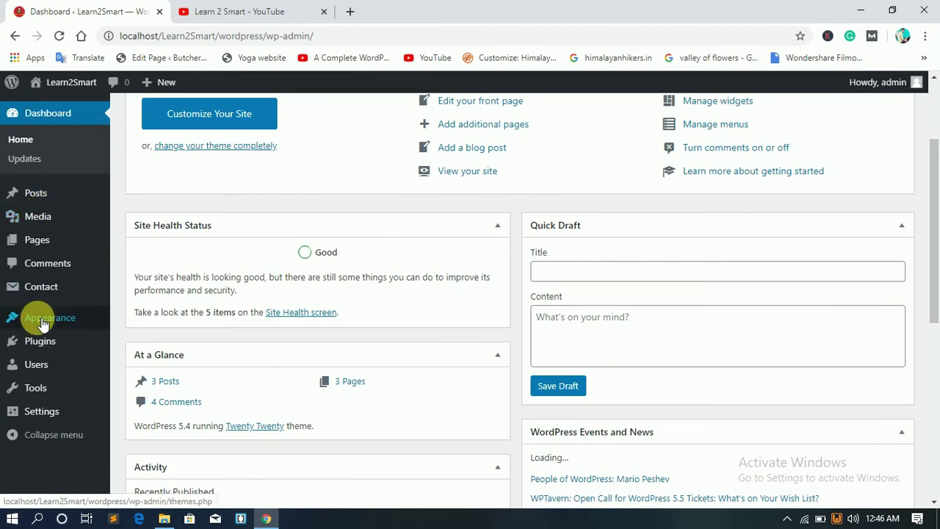
pyautogui.moveTo(95, 319)
pyautogui.rightClick(145, 323)
pyautogui.click(193, 329)
pyautogui.click(285, 12)
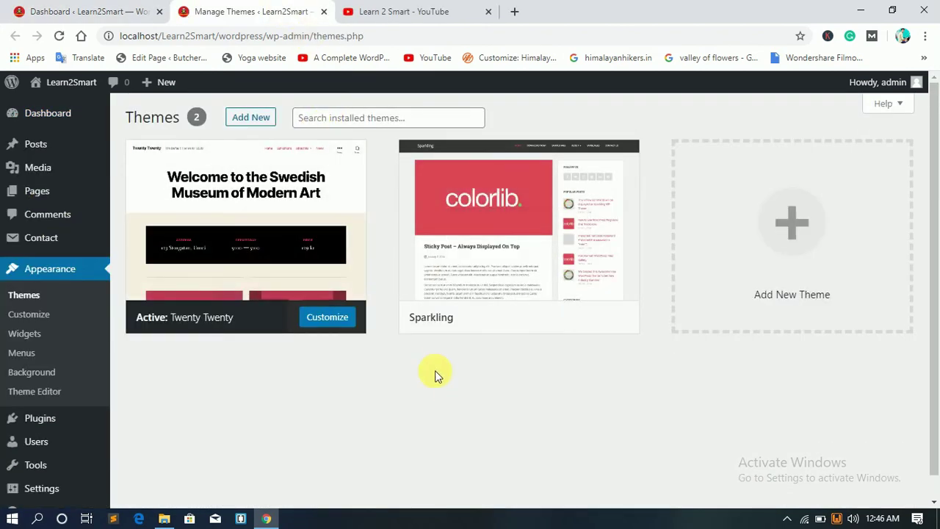
# Highlight the Sparkling theme's name, look through its theme details, and return to the Themes page.
pyautogui.click(462, 325)
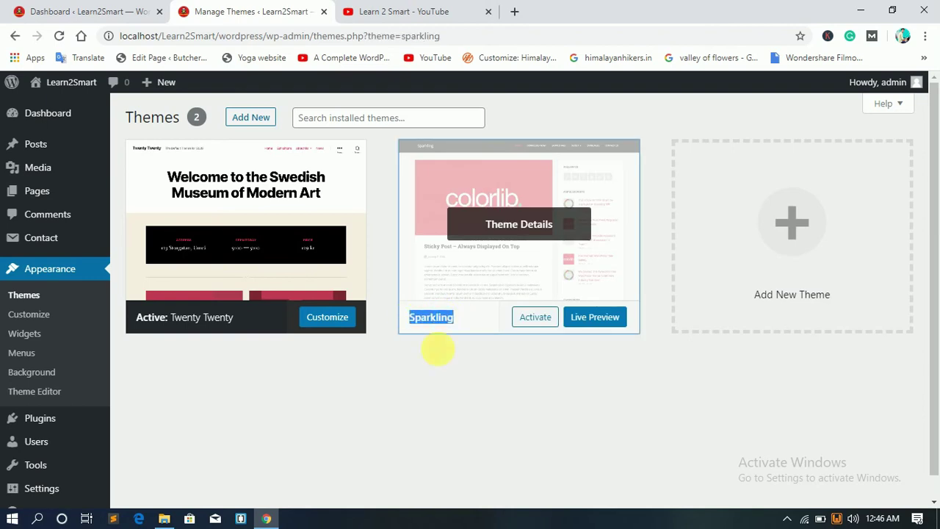
pyautogui.scroll(-3, 455, 392)
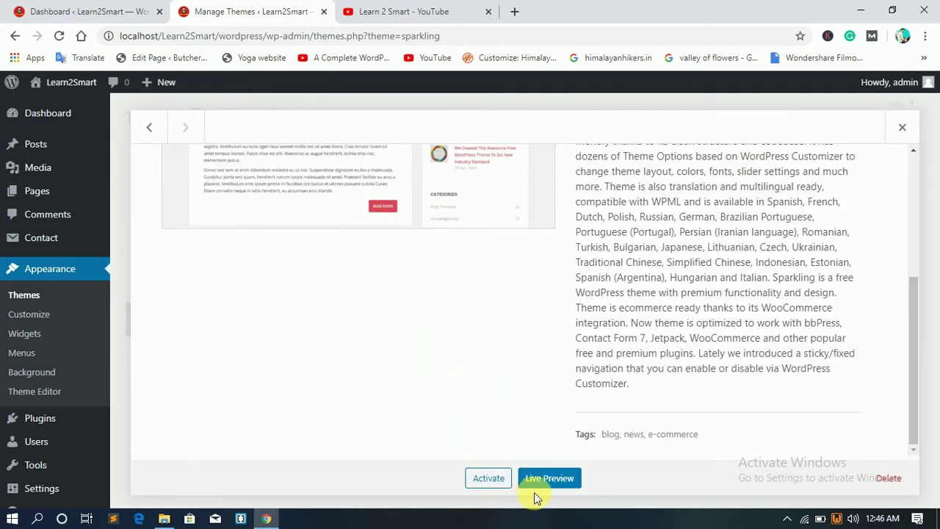
pyautogui.click(15, 36)
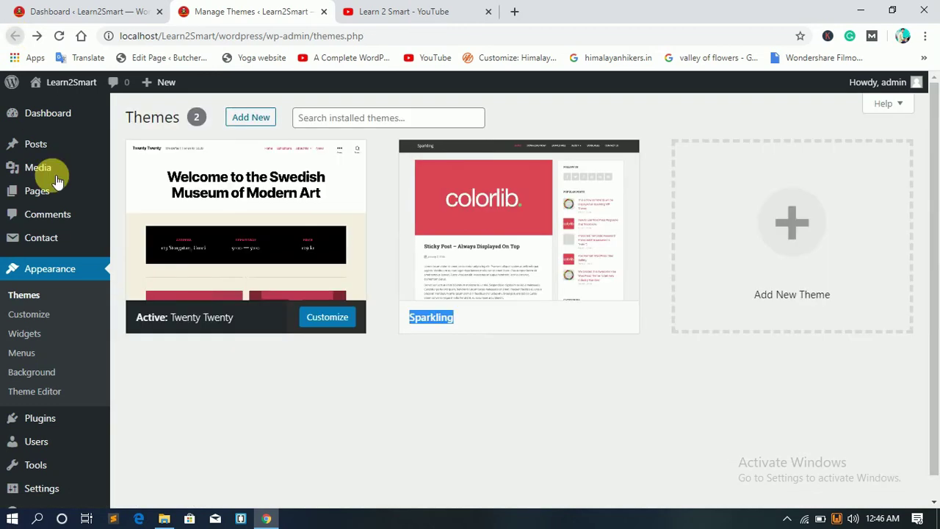
# Open the Installed Plugins page and highlight the WooCommerce entry to check its presence in the list.
pyautogui.moveTo(57, 418)
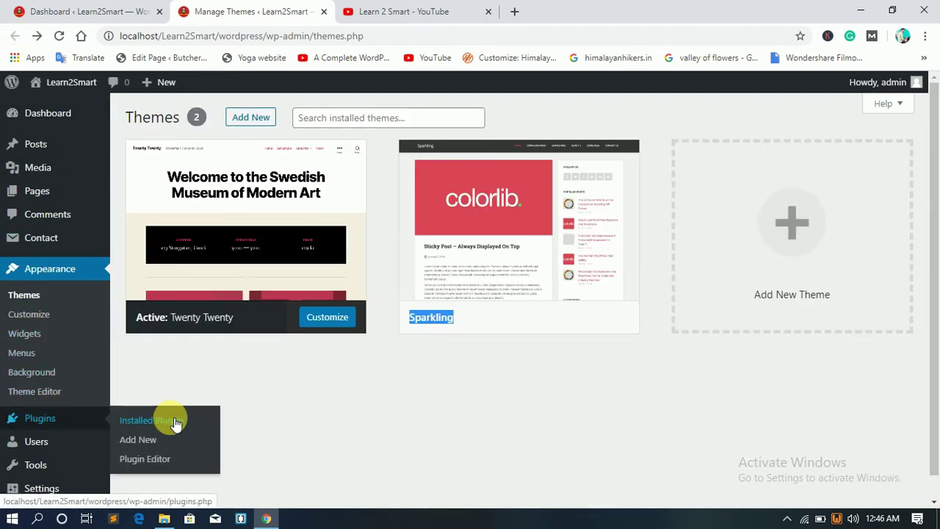
pyautogui.scroll(-1, 174, 338)
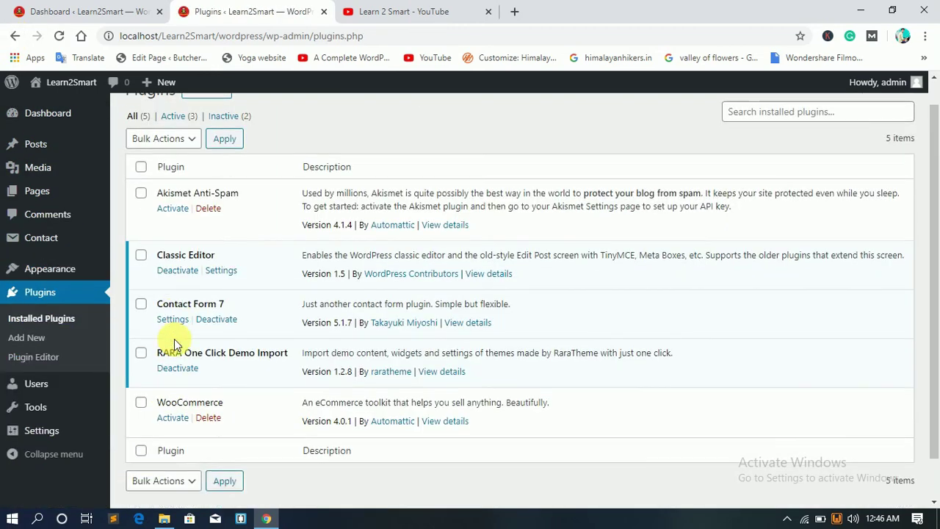
pyautogui.moveTo(237, 356); pyautogui.dragTo(148, 355)
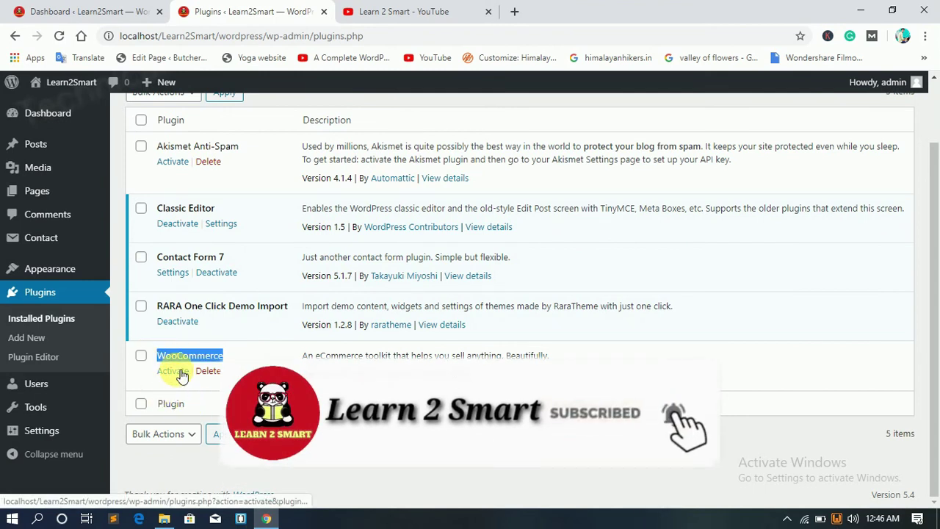
pyautogui.scroll(1, 290, 360)
pyautogui.scroll(-1, 290, 360)
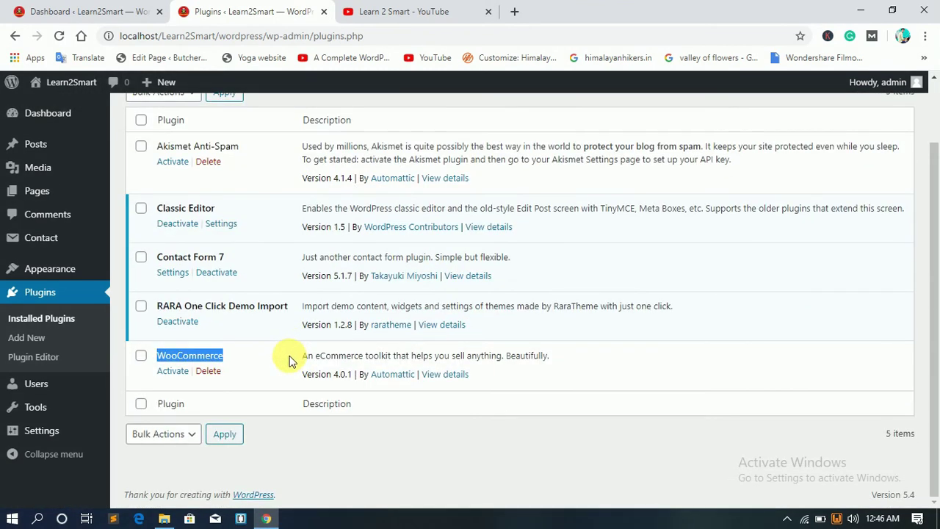
# Look over the Add Plugins page and return to the Installed Plugins list.
pyautogui.scroll(2, 277, 371)
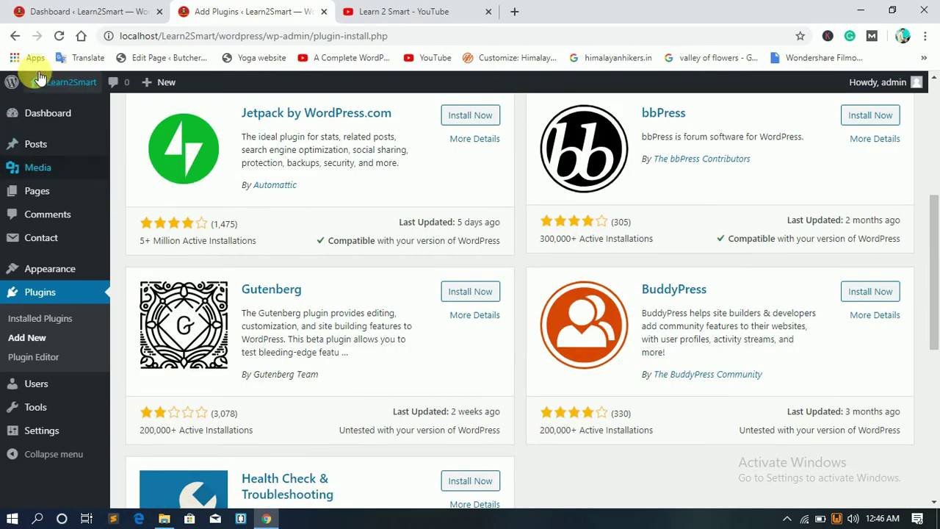
pyautogui.click(14, 35)
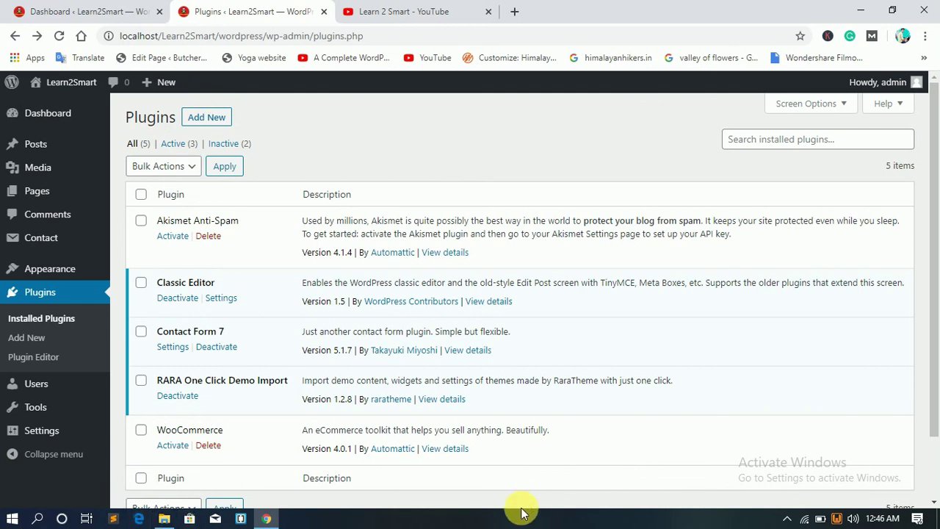
pyautogui.click(164, 518)
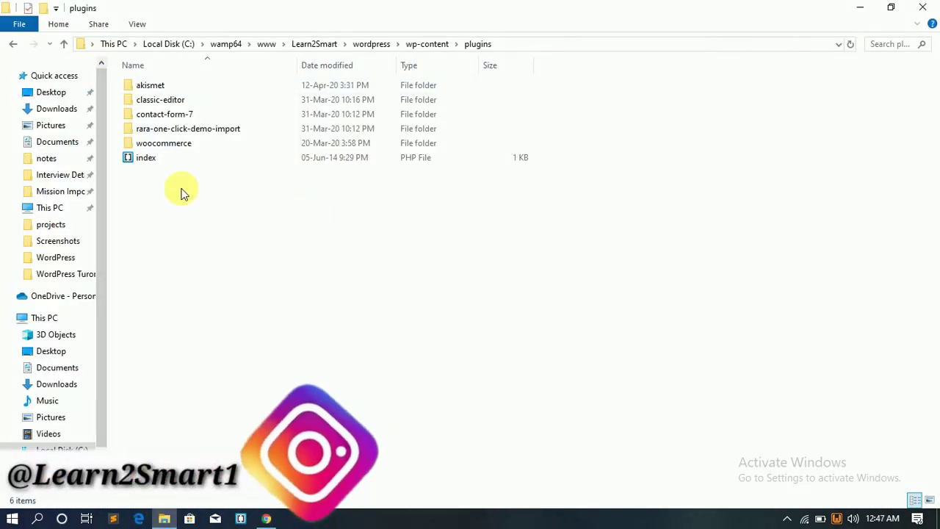
pyautogui.hotkey('alt', 'Tab')
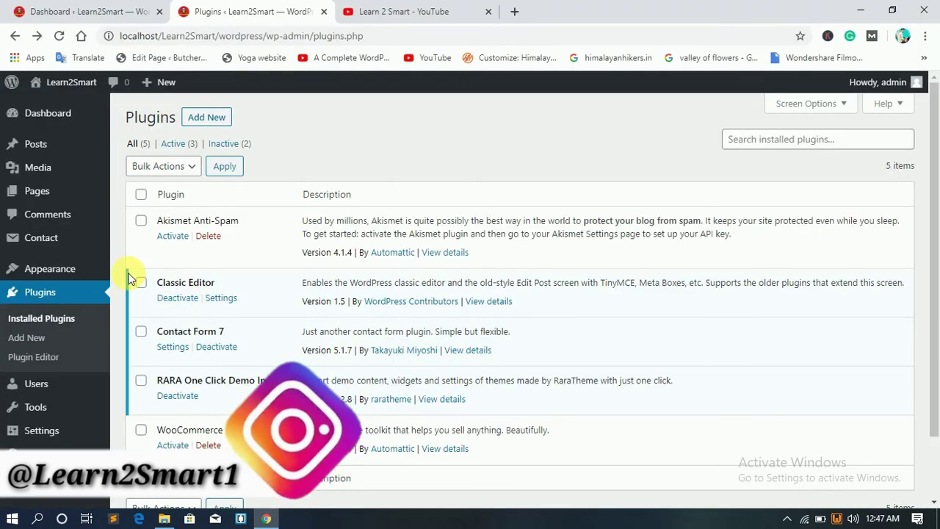
pyautogui.click(86, 11)
pyautogui.click(217, 7)
pyautogui.click(381, 9)
pyautogui.click(260, 8)
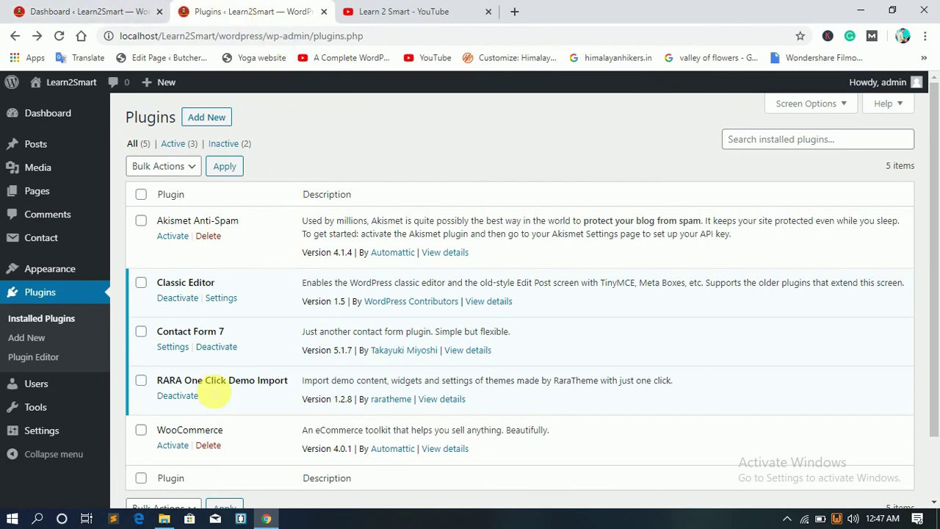
# Switch to the Learn 2 Smart YouTube channel page and look over its uploaded videos.
pyautogui.click(394, 9)
pyautogui.scroll(-3, 279, 406)
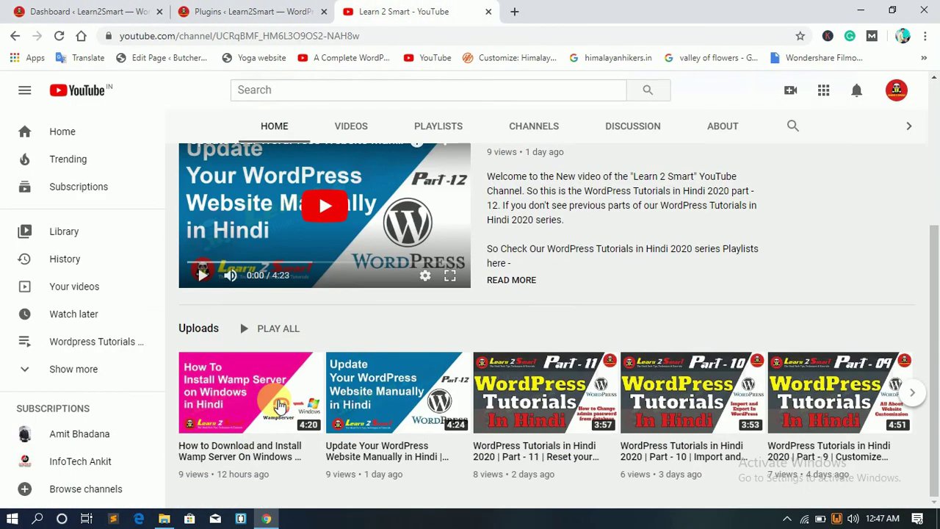
pyautogui.scroll(3, 279, 406)
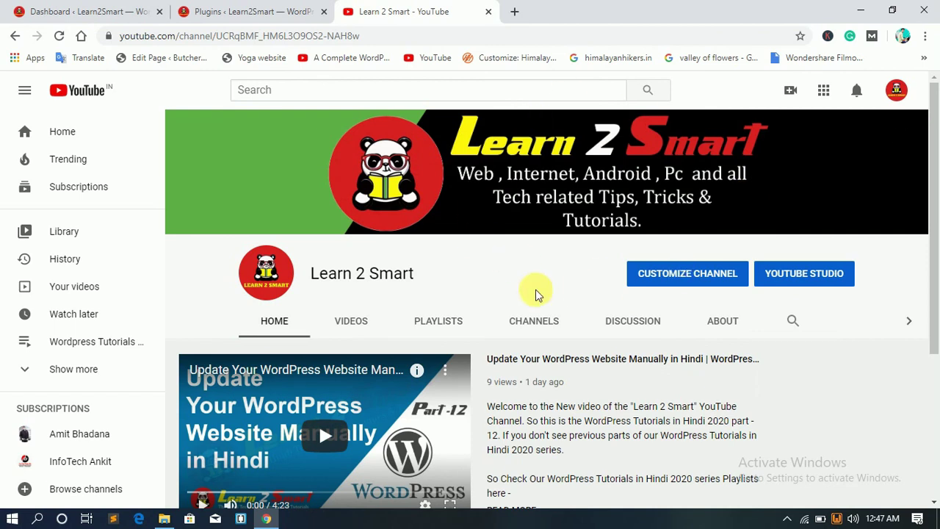